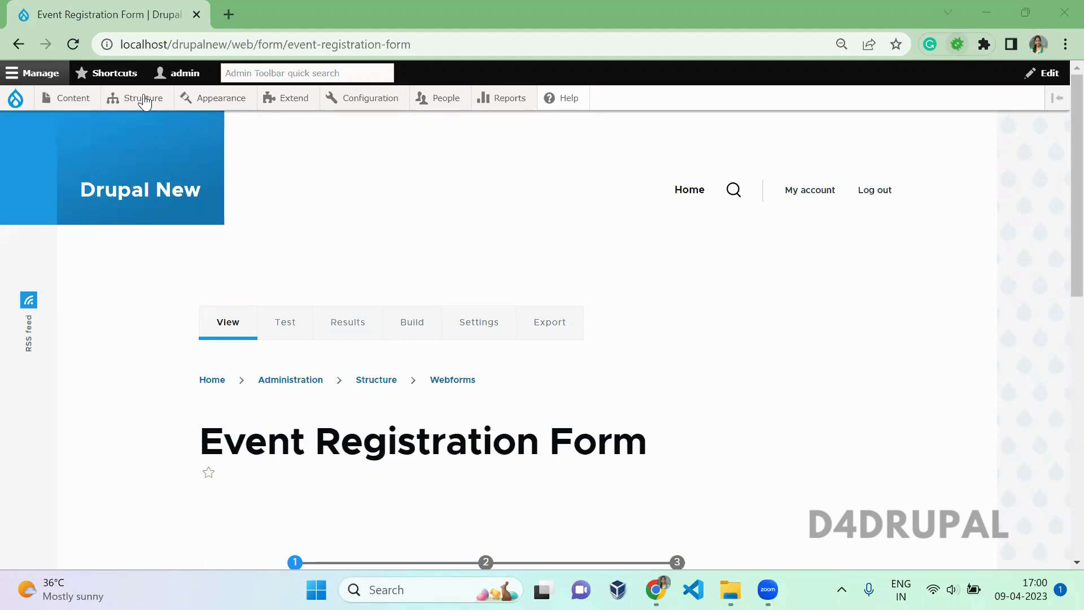
Open the Options configuration page of the Webforms administration
mouse_move(145, 102)
left_click(189, 332)
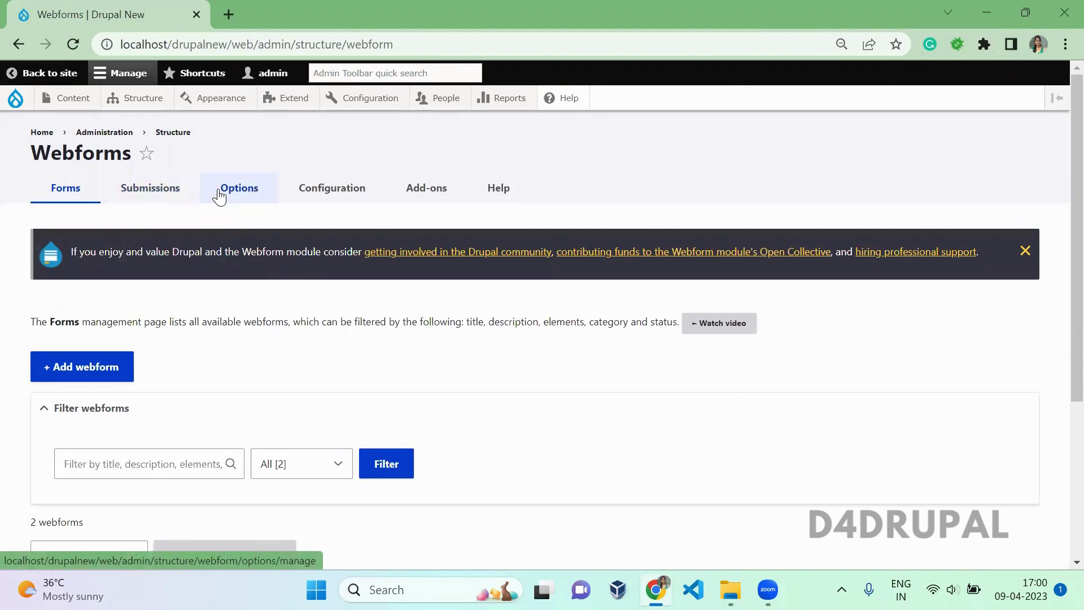
left_click(220, 197)
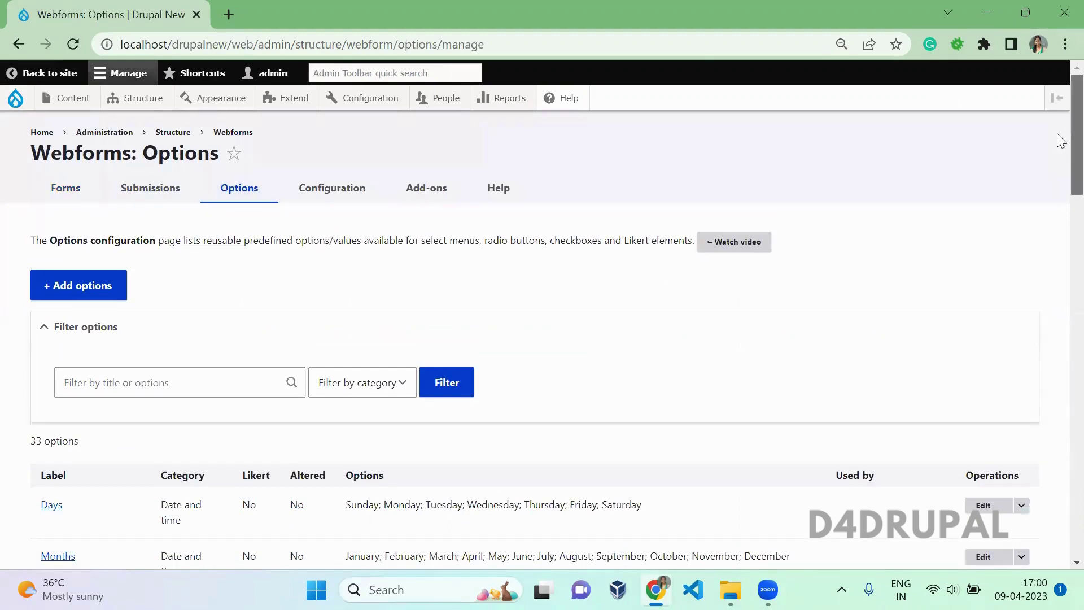
Look through the list of predefined webform options, checking their labels, categories, option values and where they are used
left_click_drag(1058, 141, 1060, 275)
scroll(1060, 276, "down", 5)
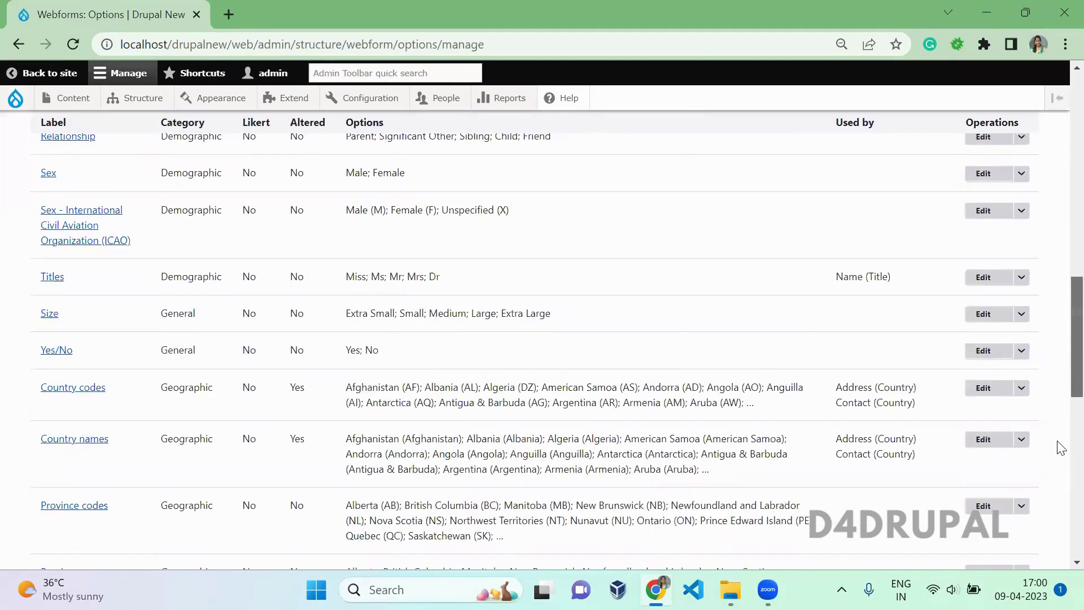
scroll(1060, 448, "down", 12)
scroll(1060, 395, "up", 9)
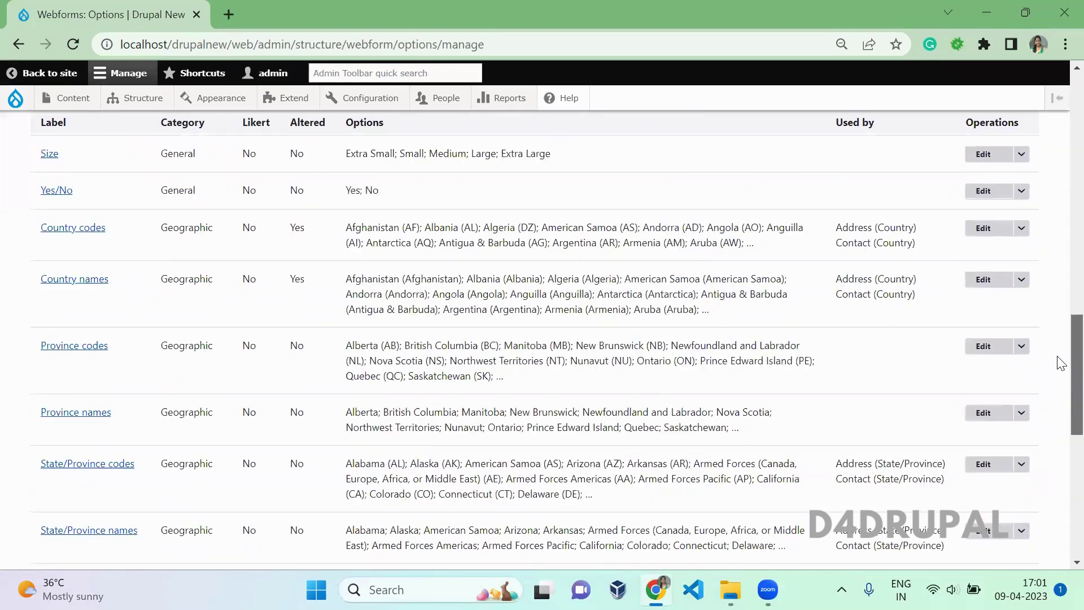
scroll(1060, 361, "up", 1)
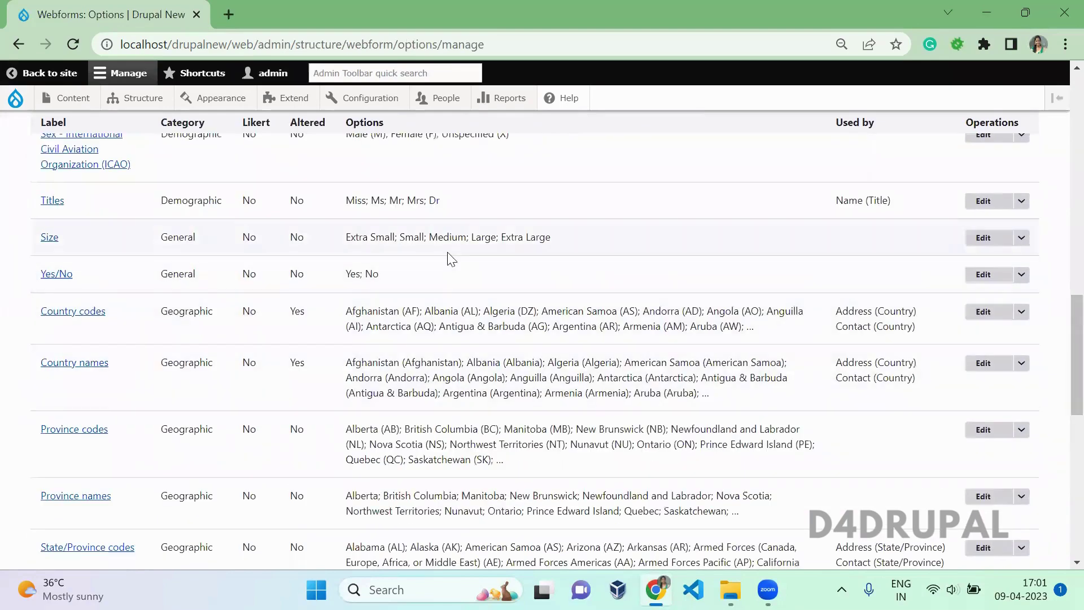
scroll(452, 271, "down", 5)
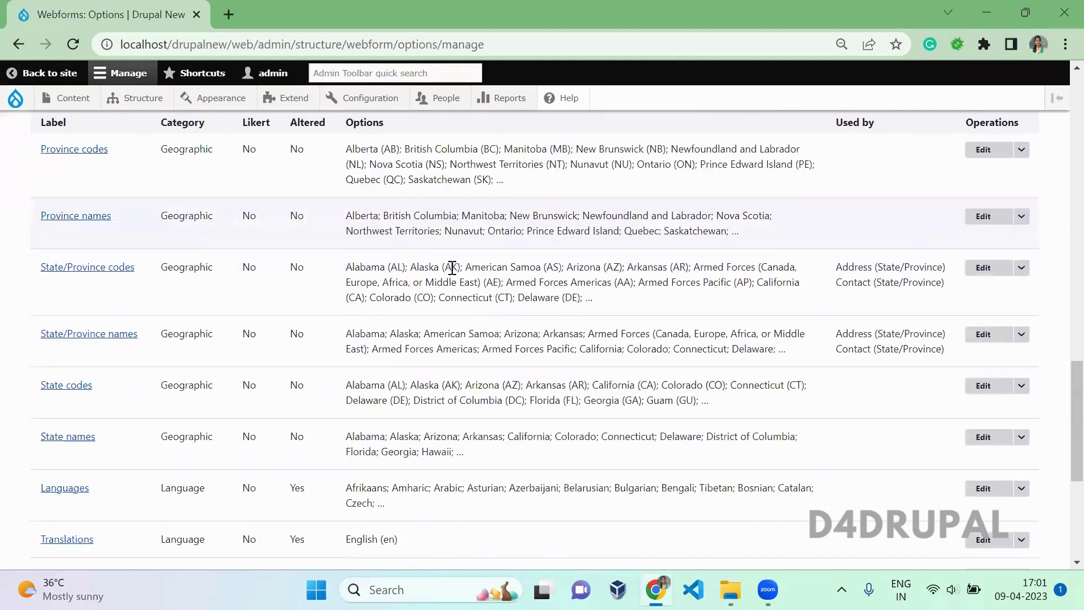
scroll(451, 267, "up", 7)
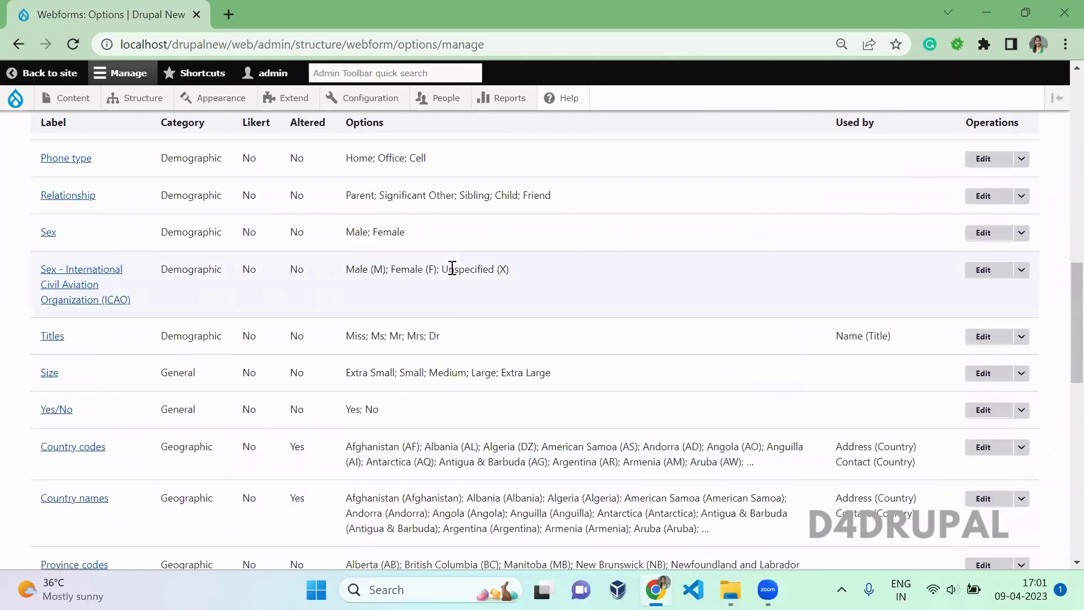
scroll(451, 268, "up", 4)
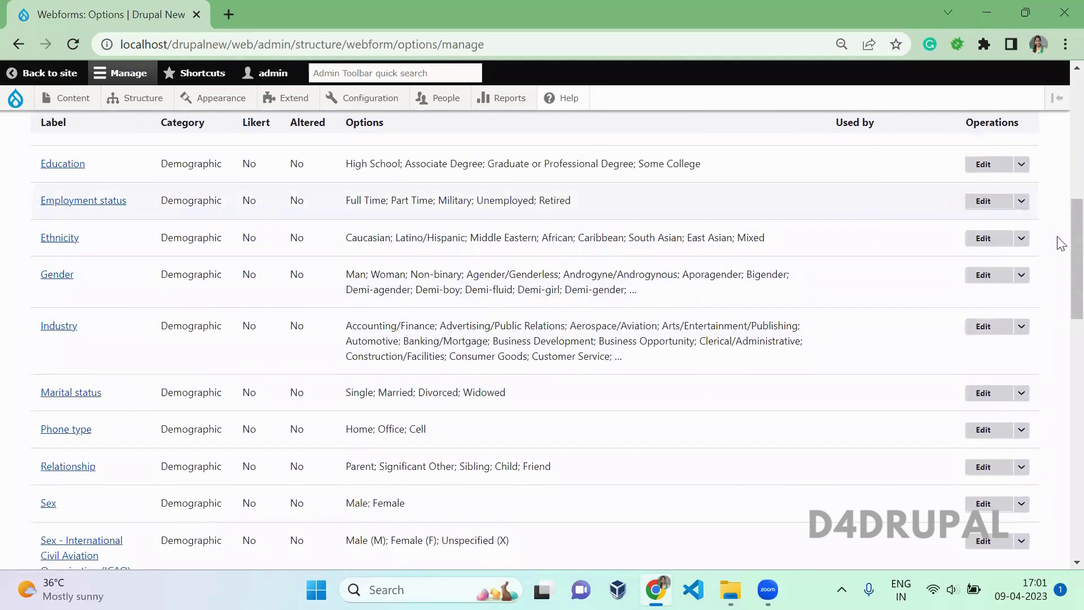
left_click_drag(1058, 241, 1057, 196)
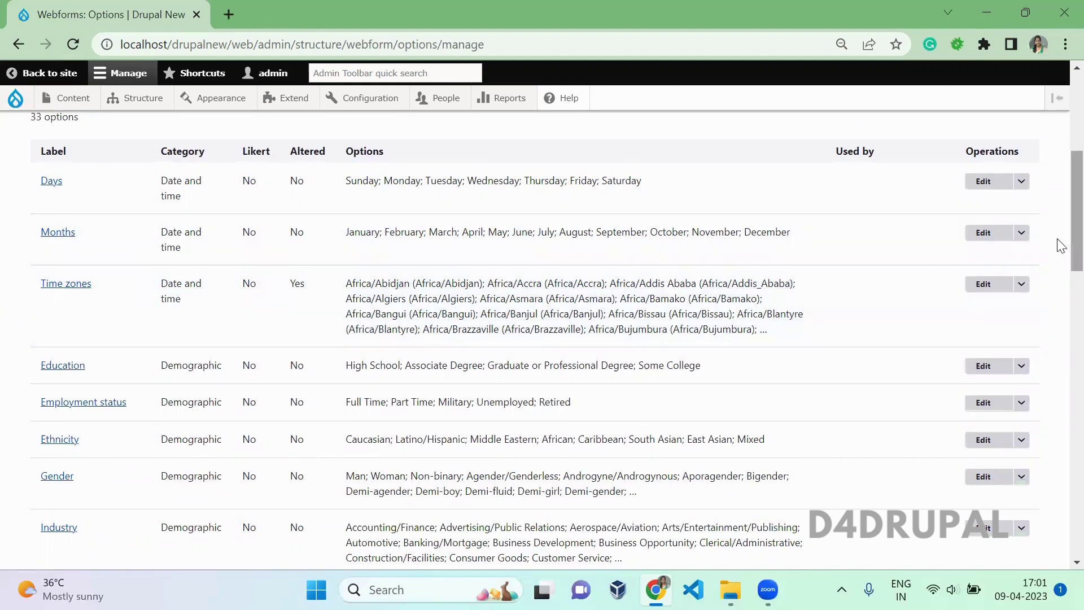
left_click_drag(1060, 248, 1059, 165)
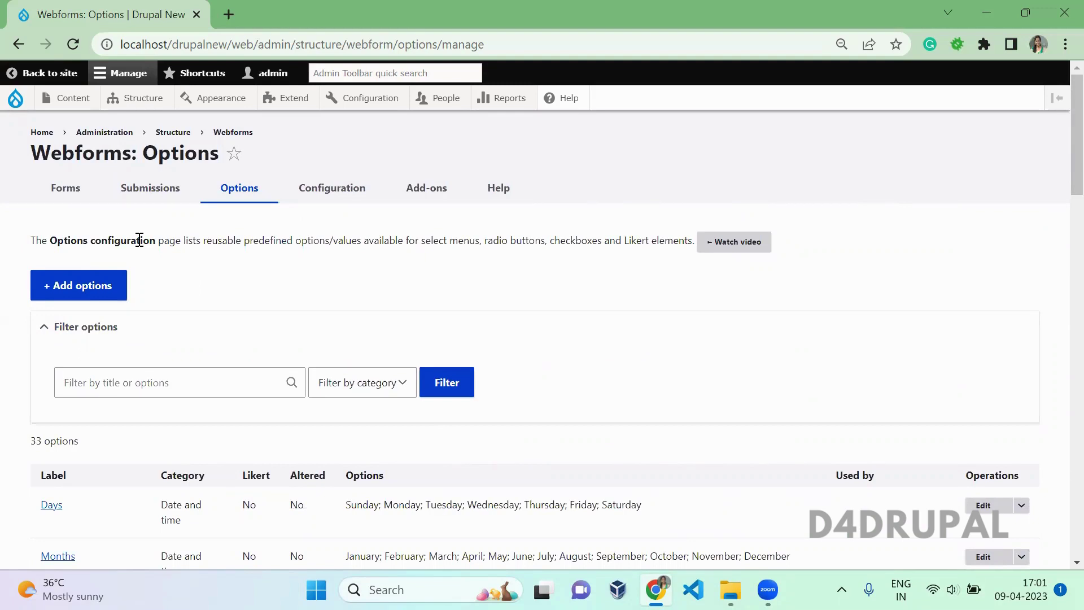
Start a new set of webform options labelled Years in the Date and time category
left_click(89, 296)
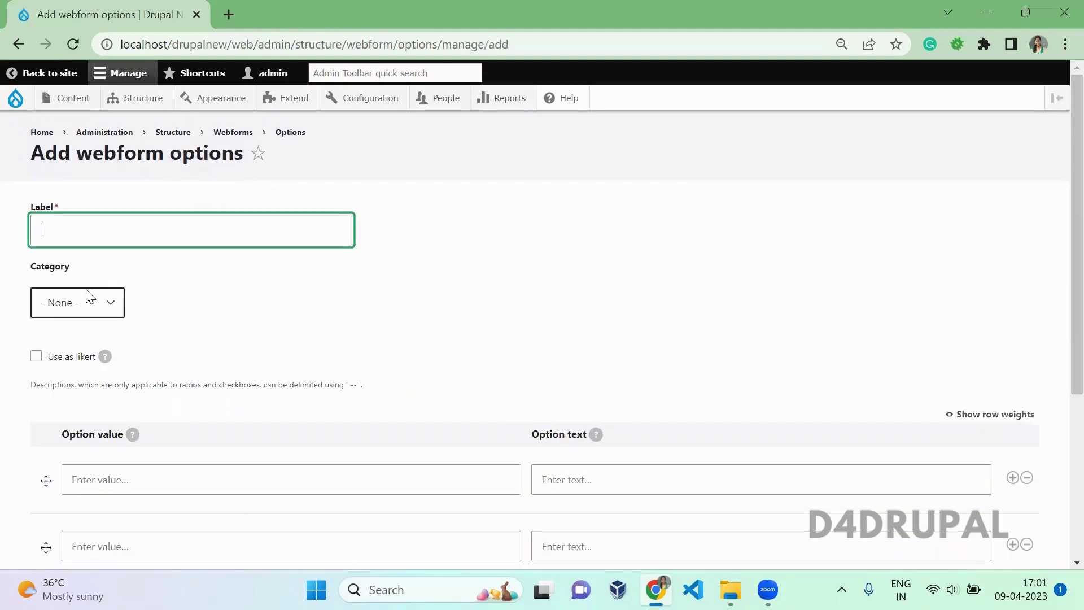
left_click(116, 238)
type("Years")
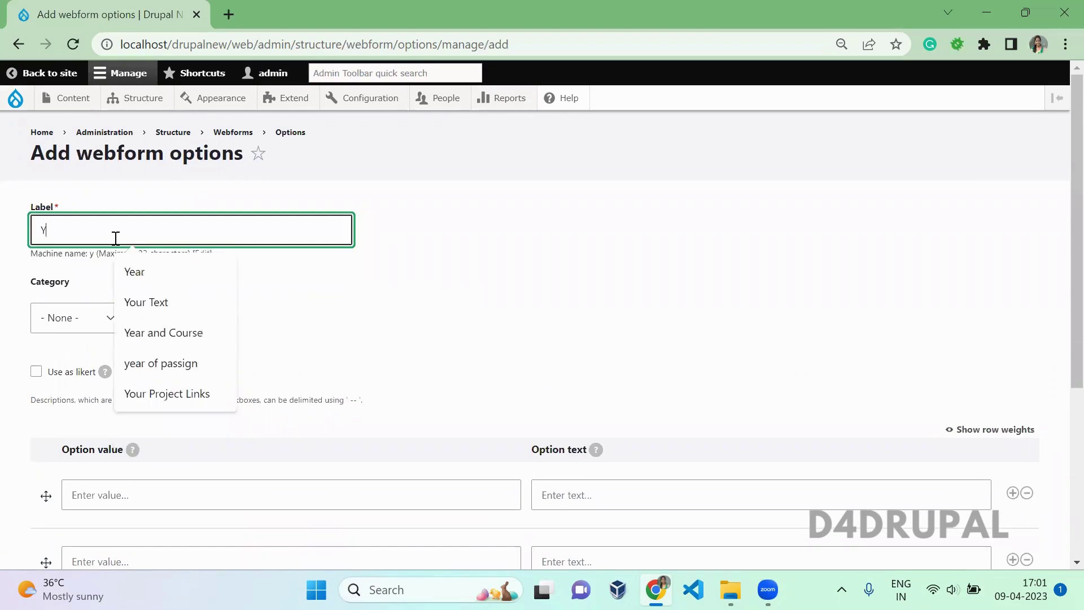
left_click(106, 312)
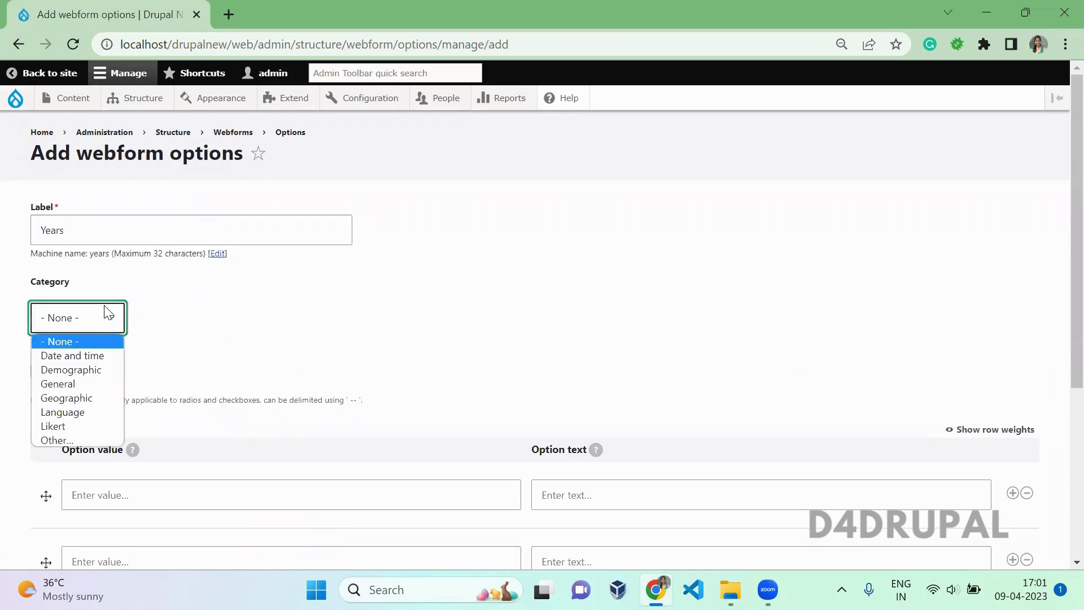
left_click(126, 356)
Enter 2000 as the value and text of the first option
scroll(349, 397, "down", 5)
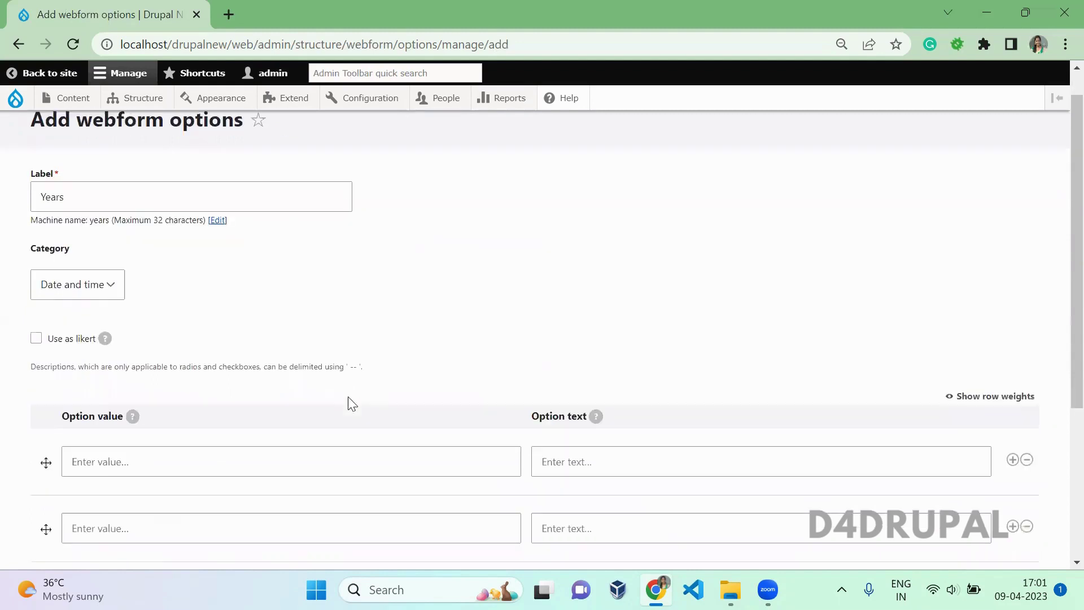
left_click(203, 216)
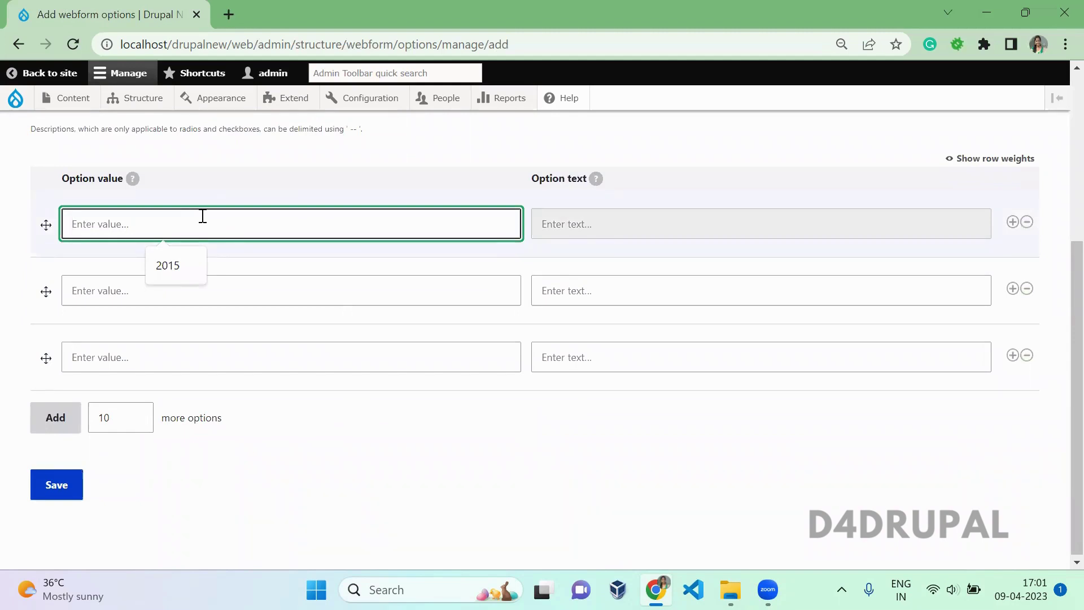
type("2")
key("BackSpace")
type("200")
key("Tab")
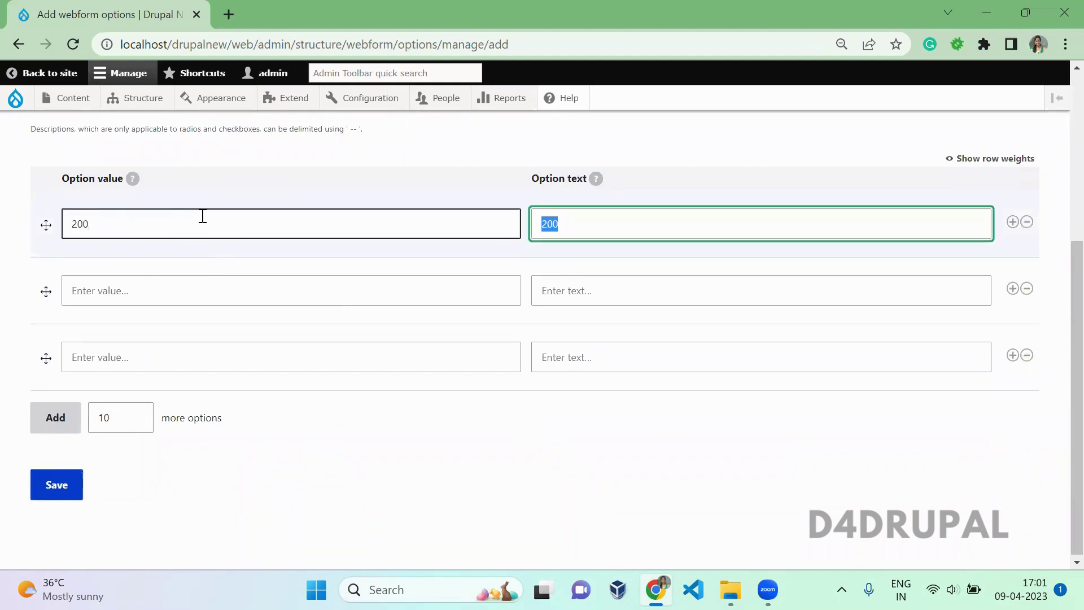
left_click(201, 225)
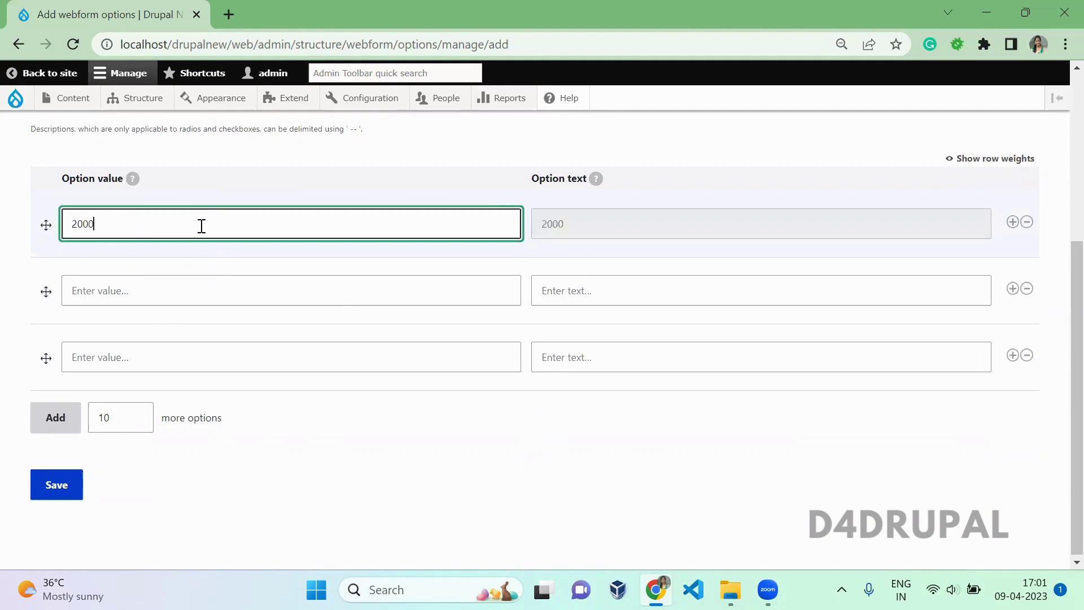
key("Tab")
Fill in the second and third options with the values 2001 and 2002
left_click(141, 295)
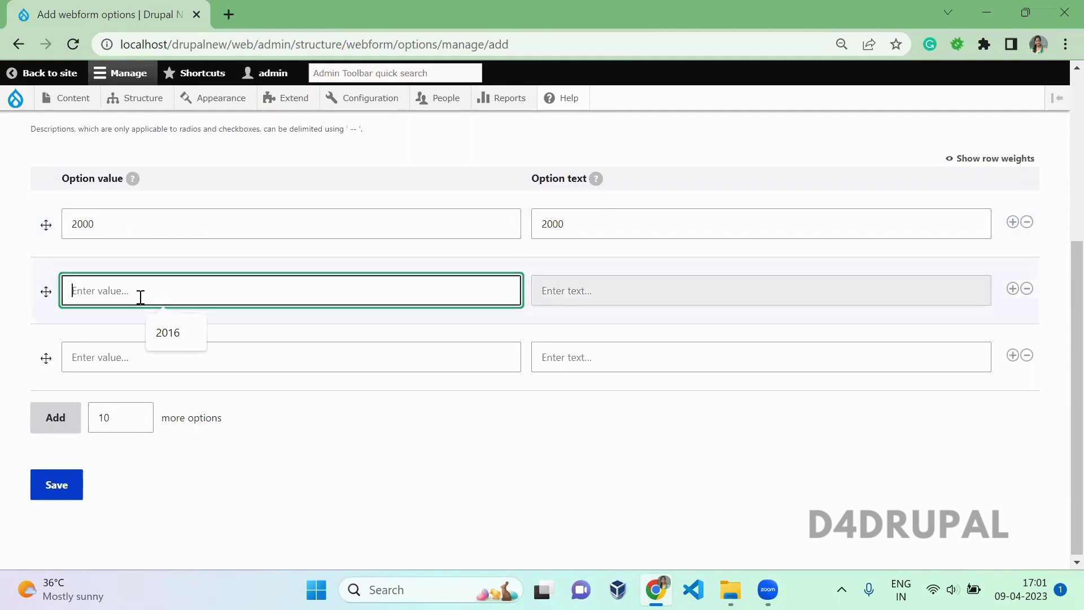
type("2001")
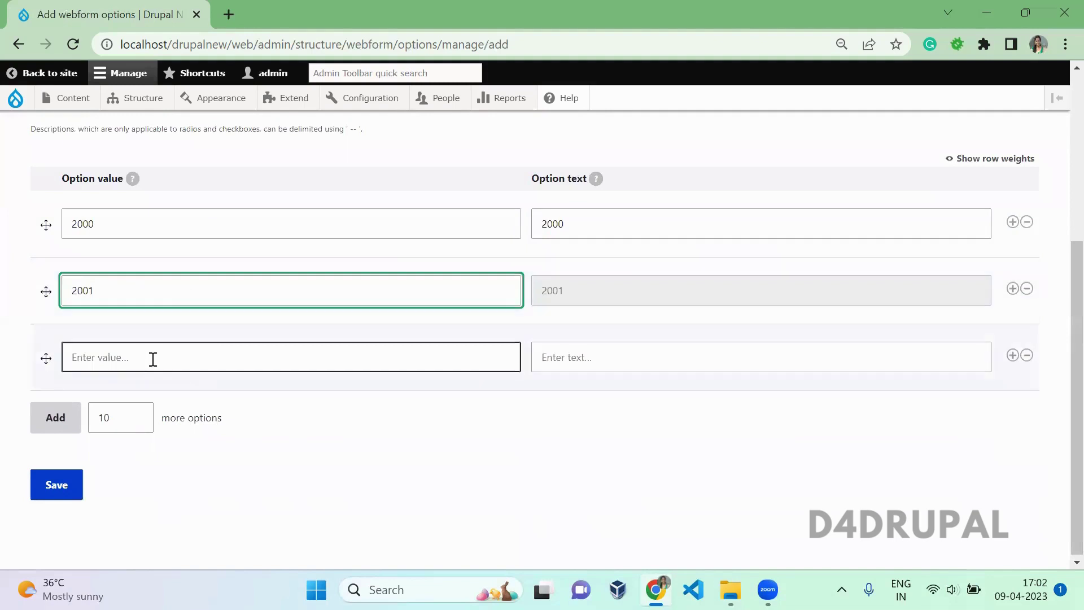
left_click(154, 353)
type("20")
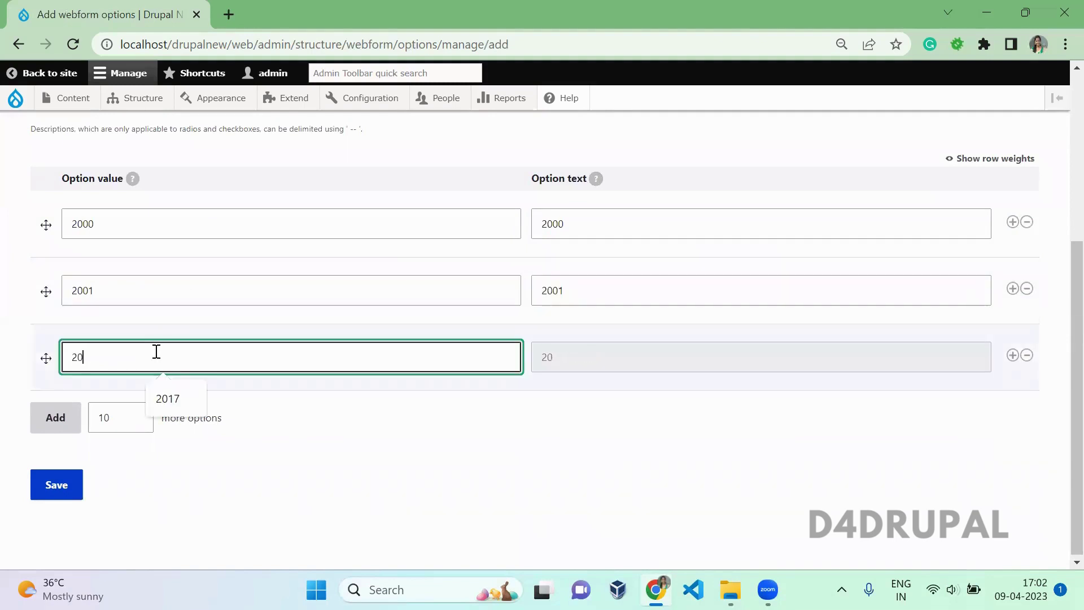
type("02")
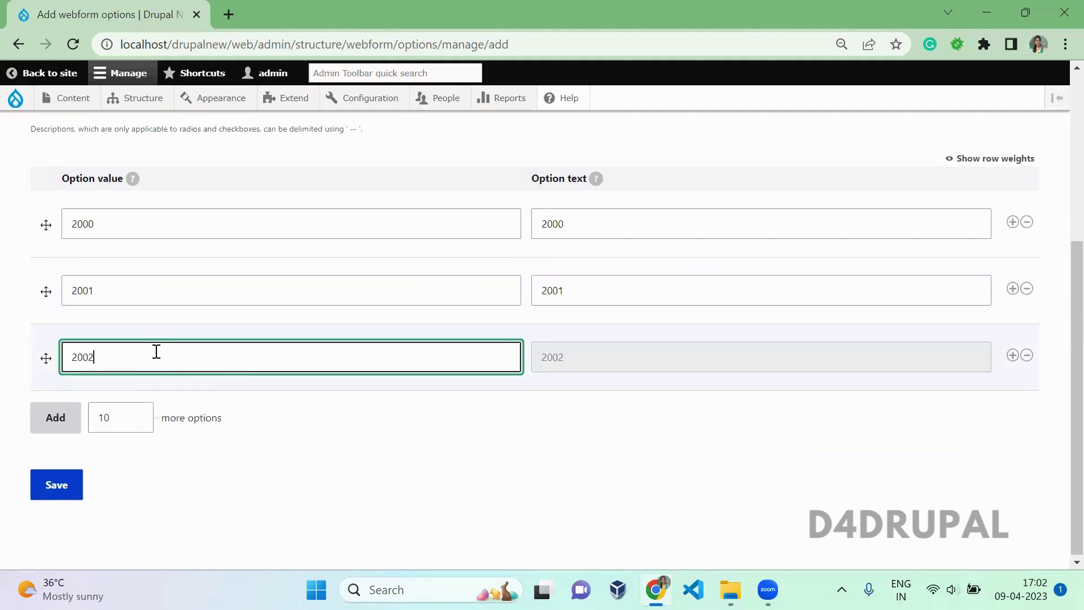
Add 10 more empty option rows to the Years options
left_click(125, 424)
double_click(96, 418)
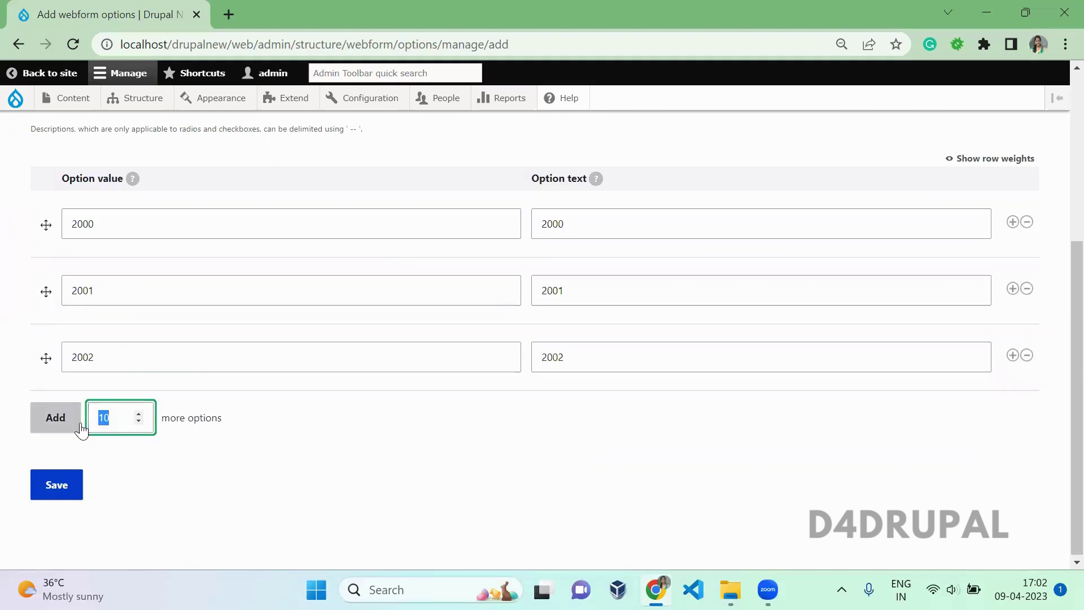
left_click(68, 425)
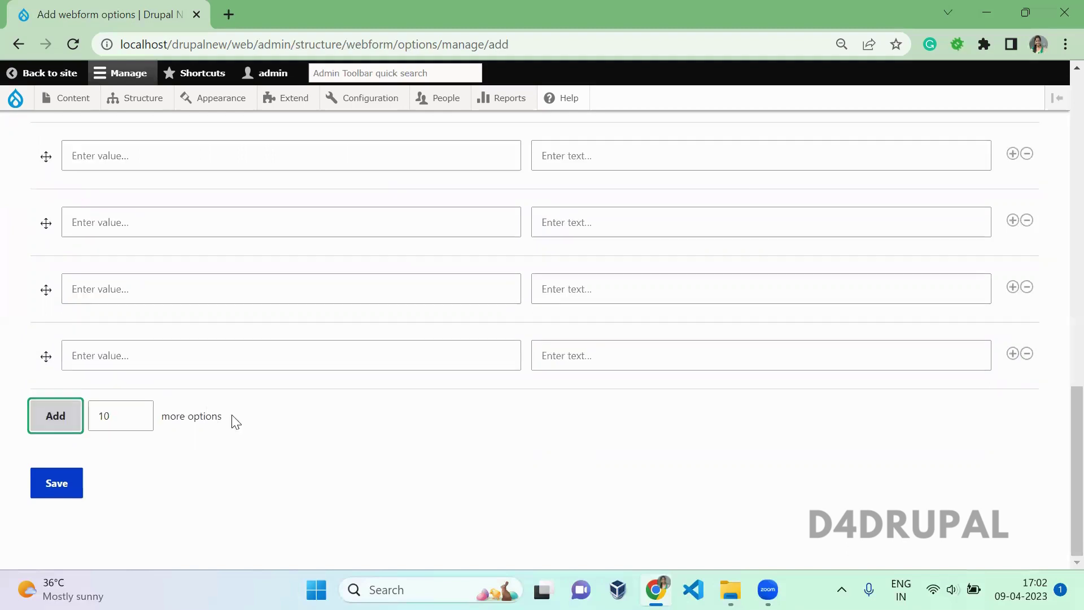
Fill the next four option rows after 2002 with the values 2003, 2004, 2005 and 2006
left_click_drag(1057, 450, 1058, 262)
left_click(332, 316)
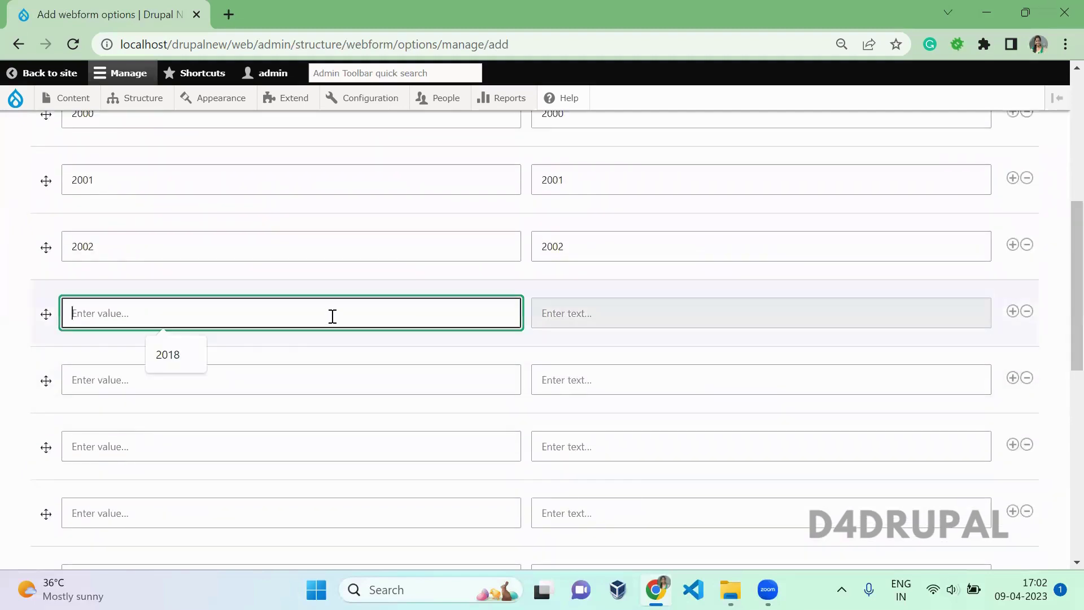
type("2003")
left_click(245, 382)
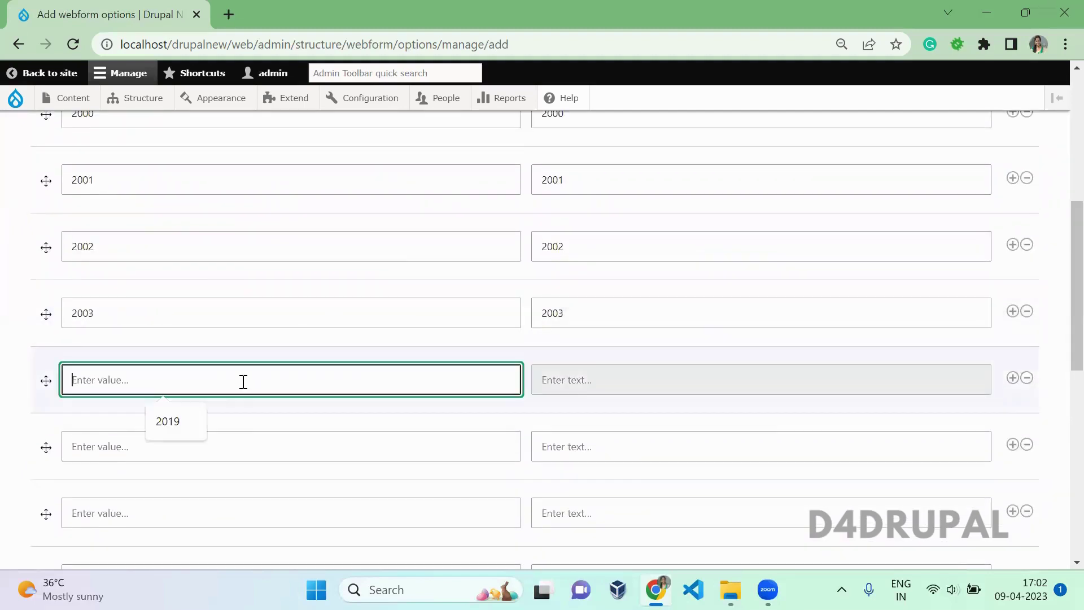
type("2004")
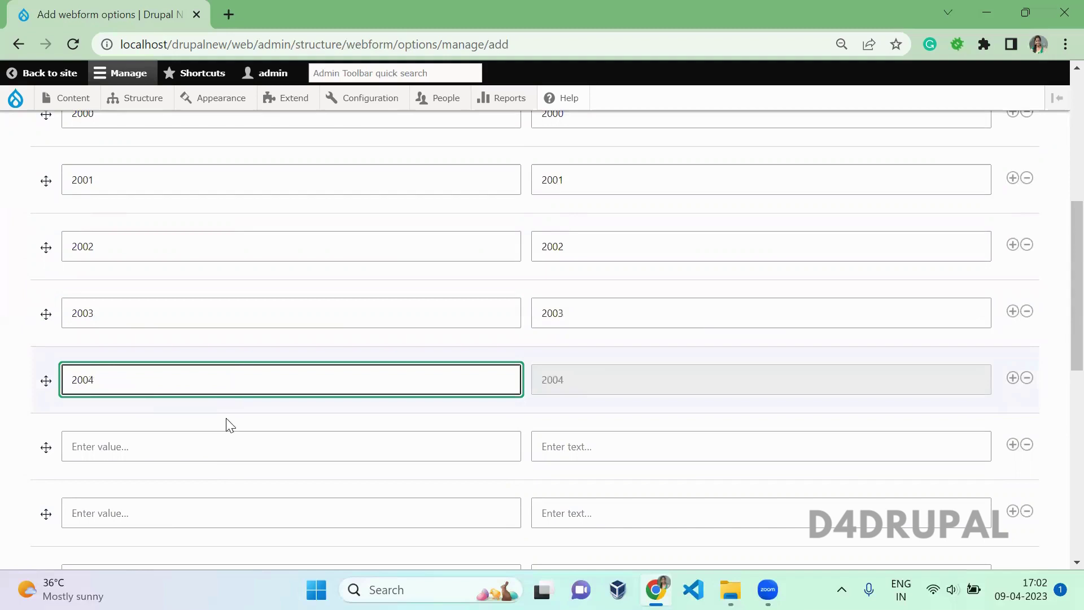
left_click(220, 452)
type("2005")
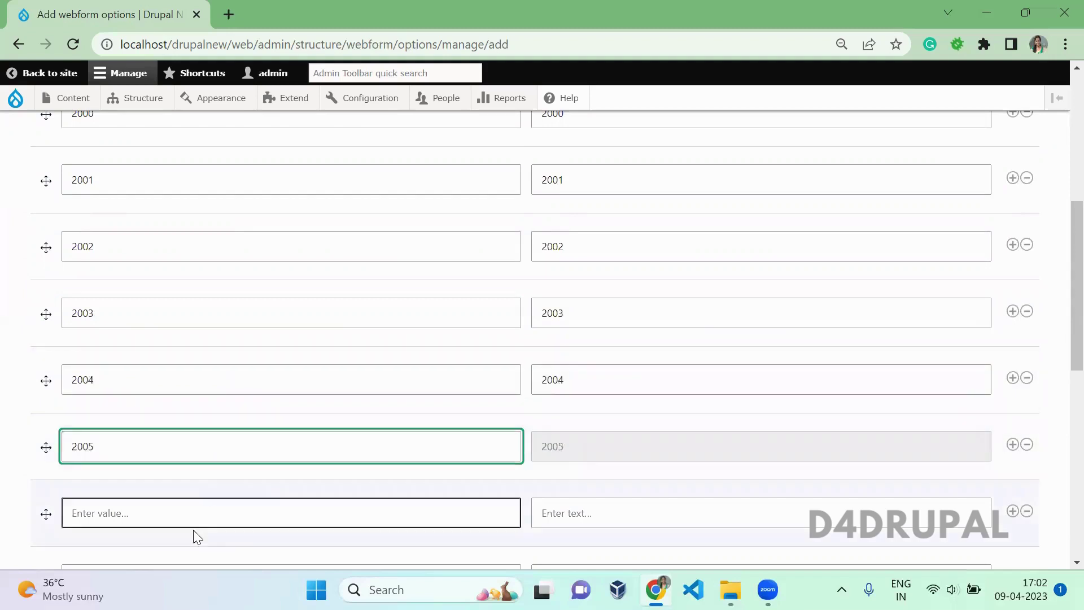
left_click(208, 511)
type("2006")
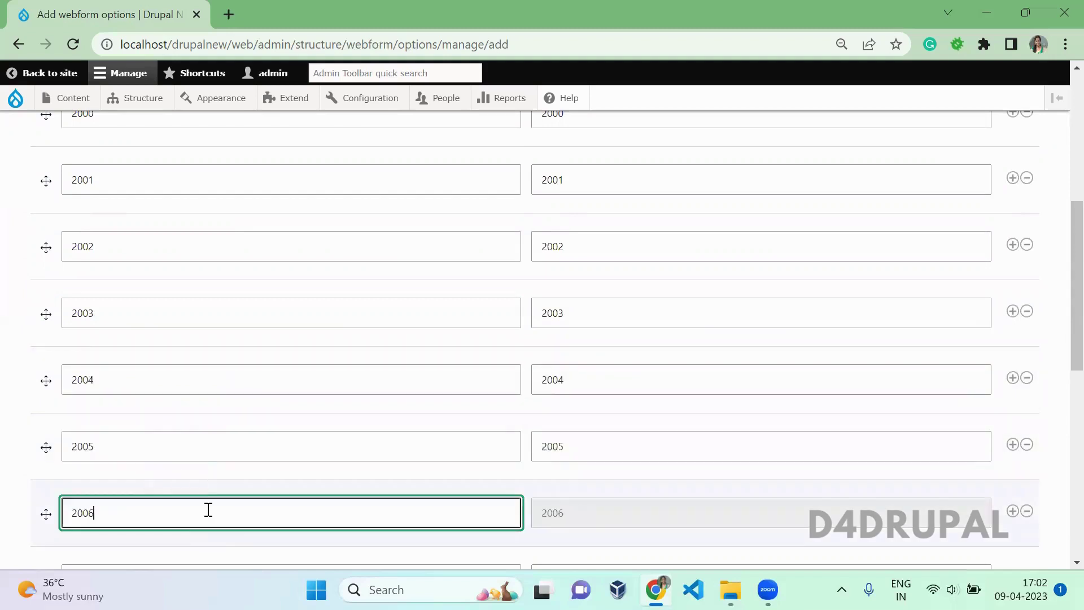
Fill the four option rows after 2006 with the values 2007, 2008, 2009 and 2010
scroll(1060, 339, "down", 2)
scroll(1060, 344, "down", 1)
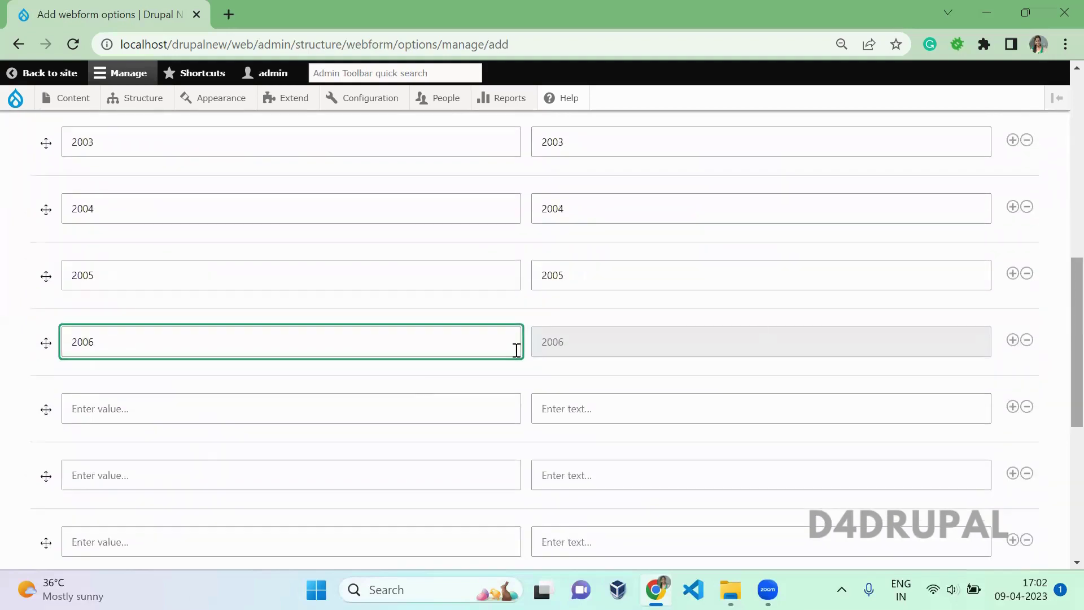
left_click(427, 409)
type("2007")
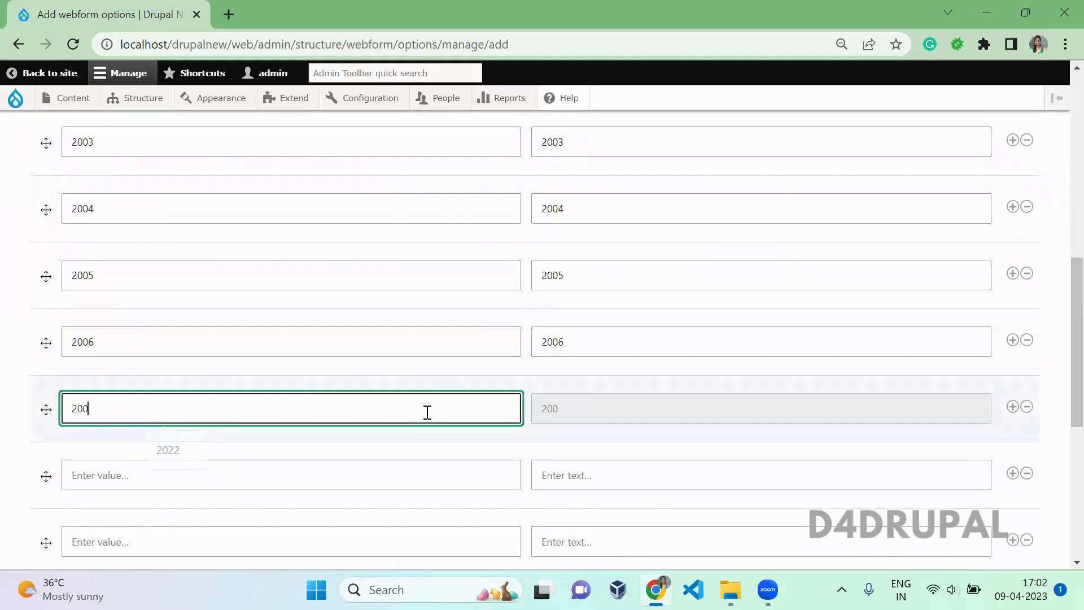
left_click(364, 482)
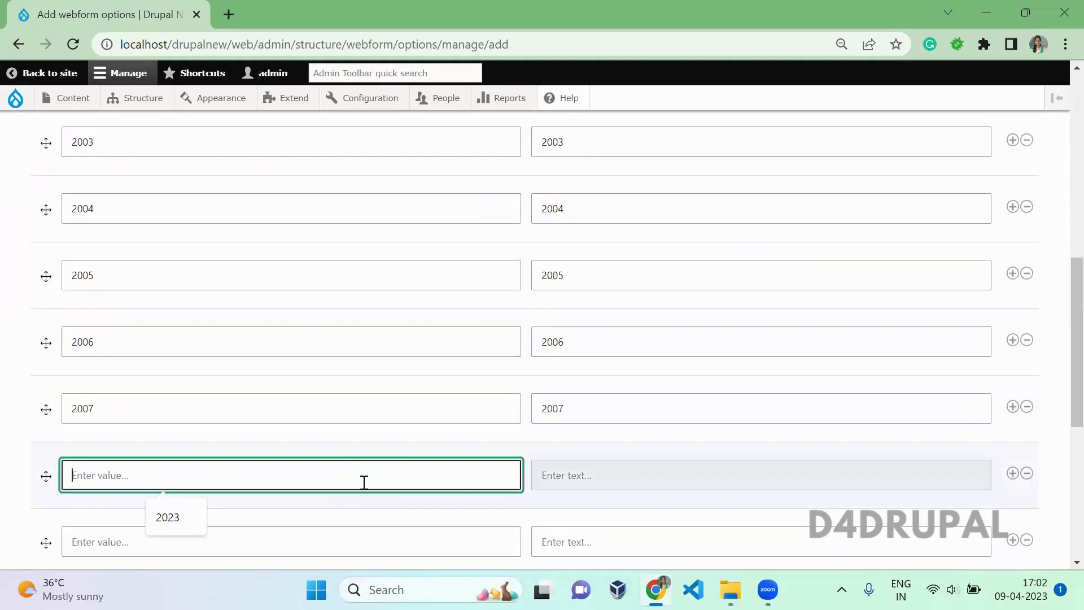
type("2008")
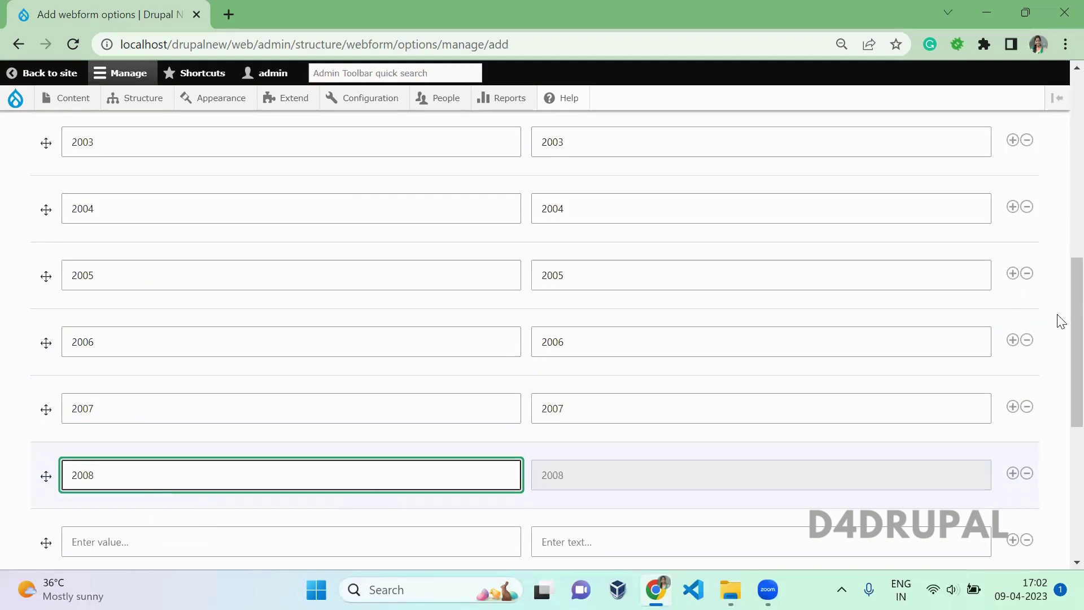
left_click_drag(1074, 319, 1060, 389)
left_click(208, 315)
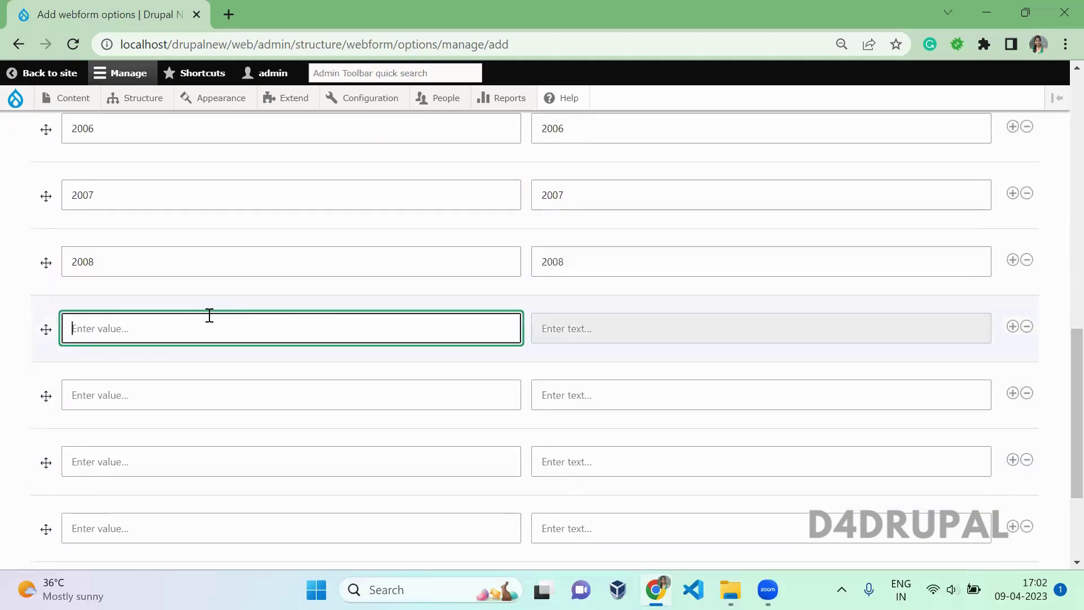
type("2009")
left_click(135, 398)
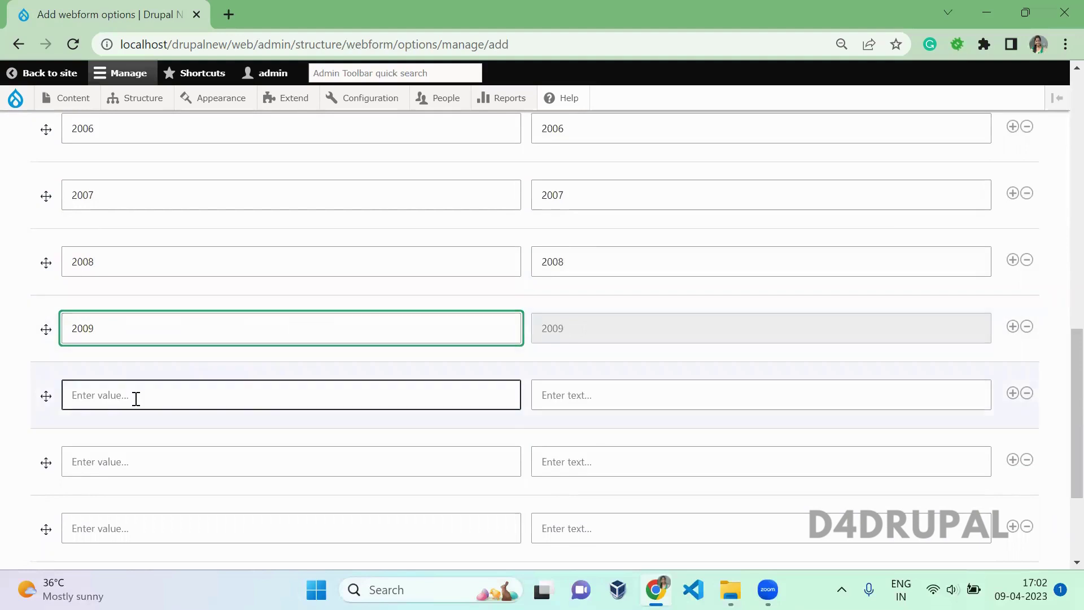
type("2010")
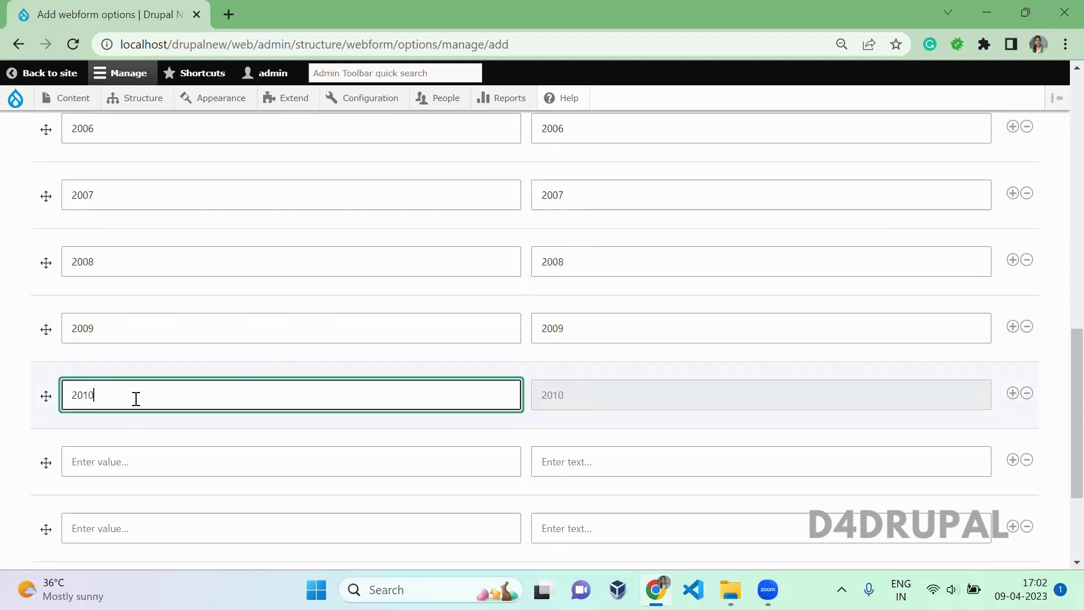
Fill the last two option rows with the values 2011 and 2012, and save the Years options
left_click(109, 461)
type("2011")
left_click(106, 527)
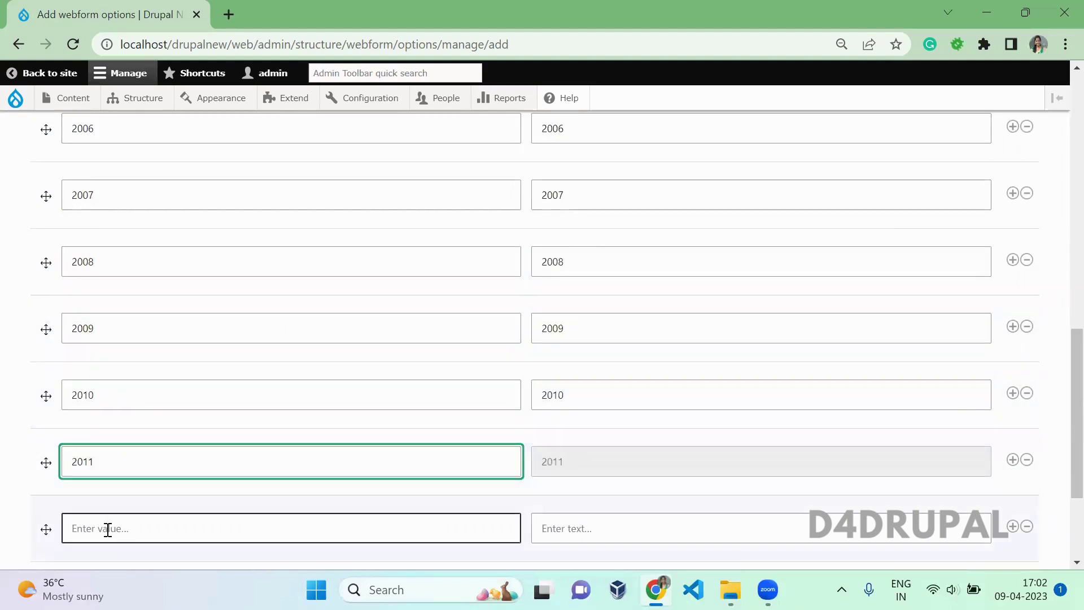
type("2012")
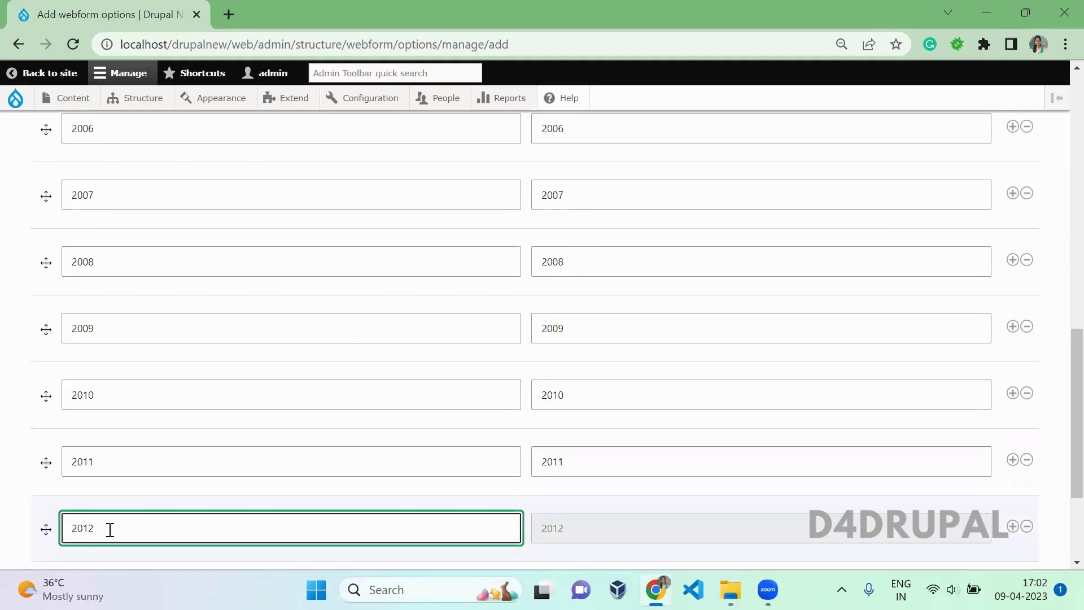
scroll(1057, 395, "down", 3)
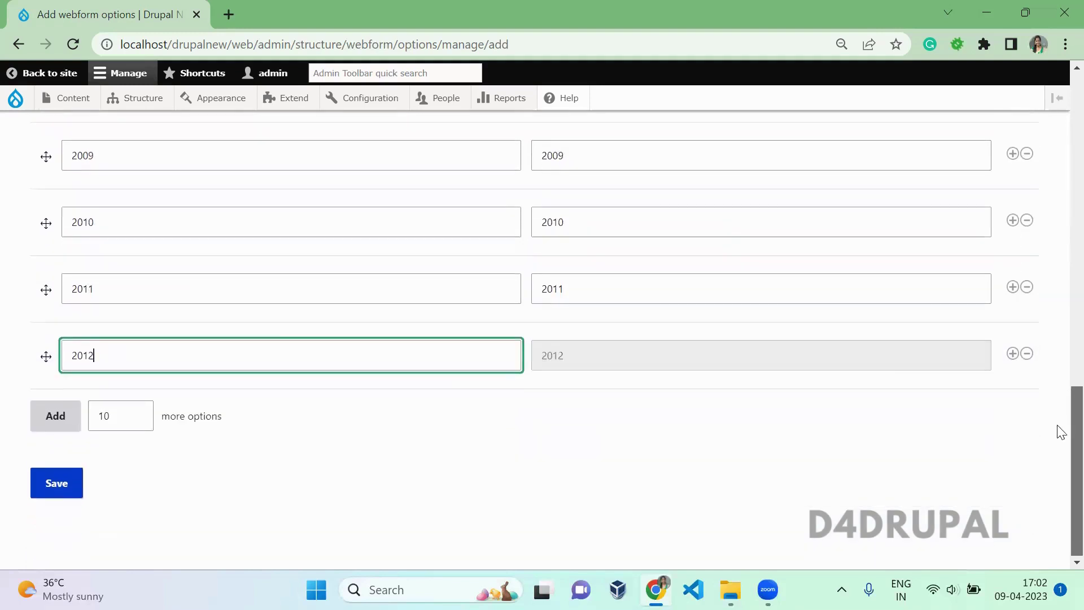
type("12")
left_click(404, 397)
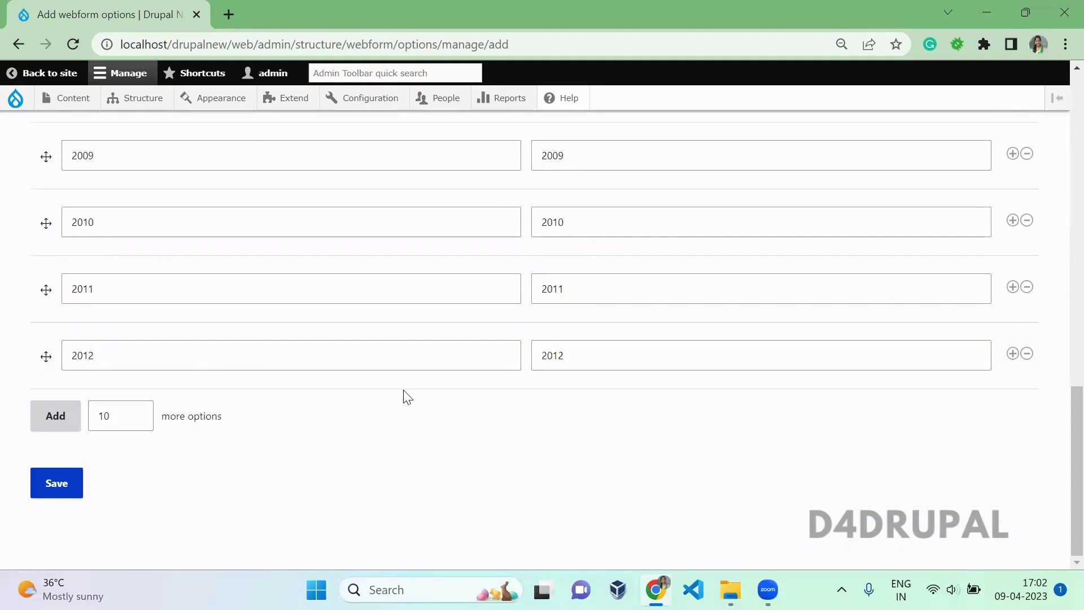
left_click(56, 483)
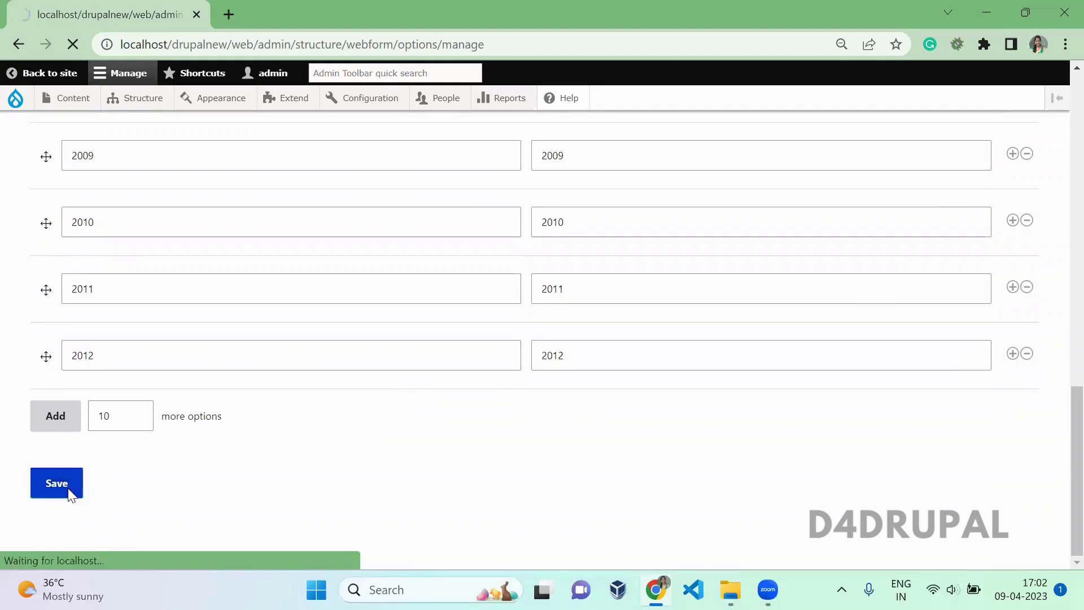
Examine the Years entry, its category and its listed values in the webform options list
scroll(72, 495, "down", 8)
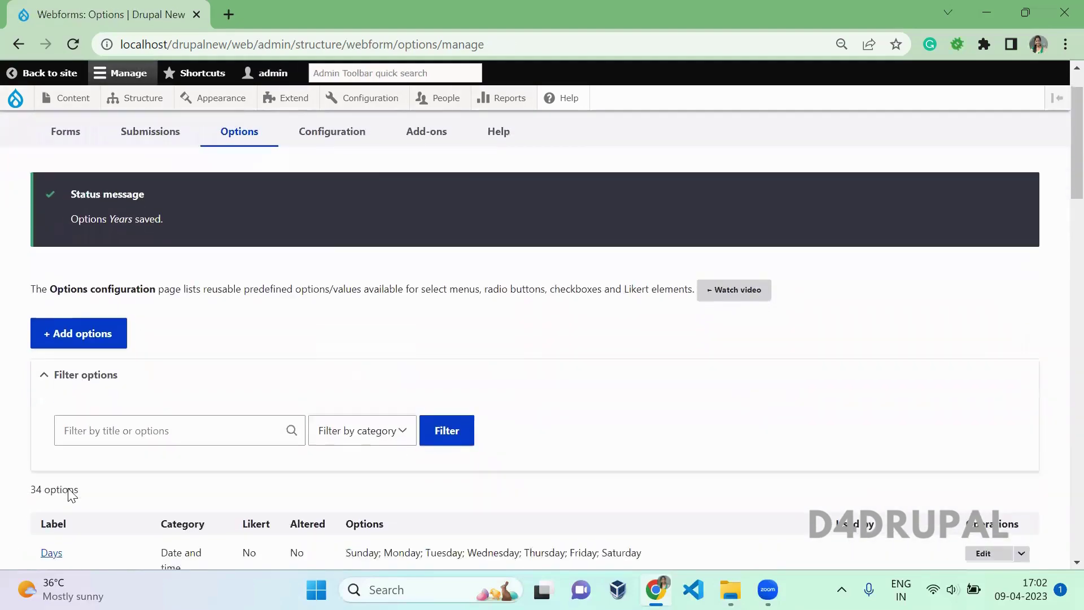
scroll(71, 495, "down", 1)
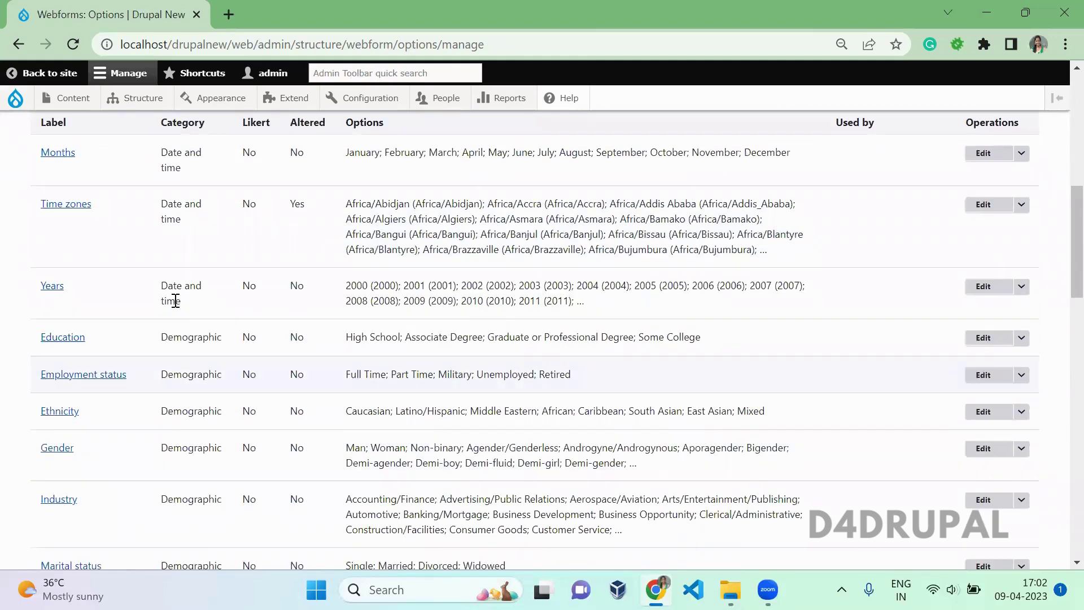
left_click_drag(35, 144, 479, 316)
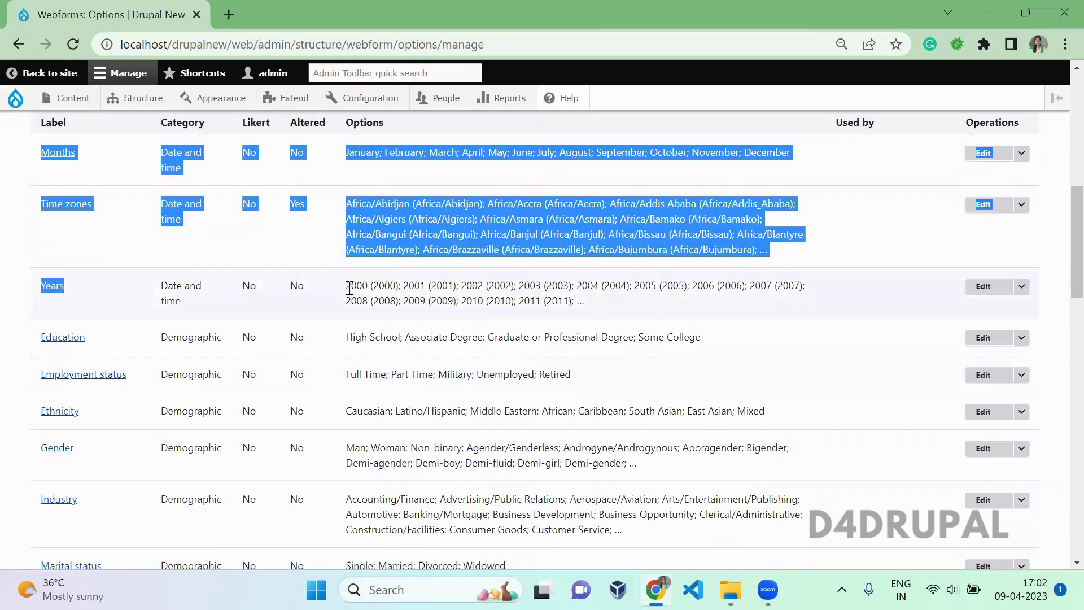
left_click_drag(349, 289, 633, 299)
left_click(633, 299)
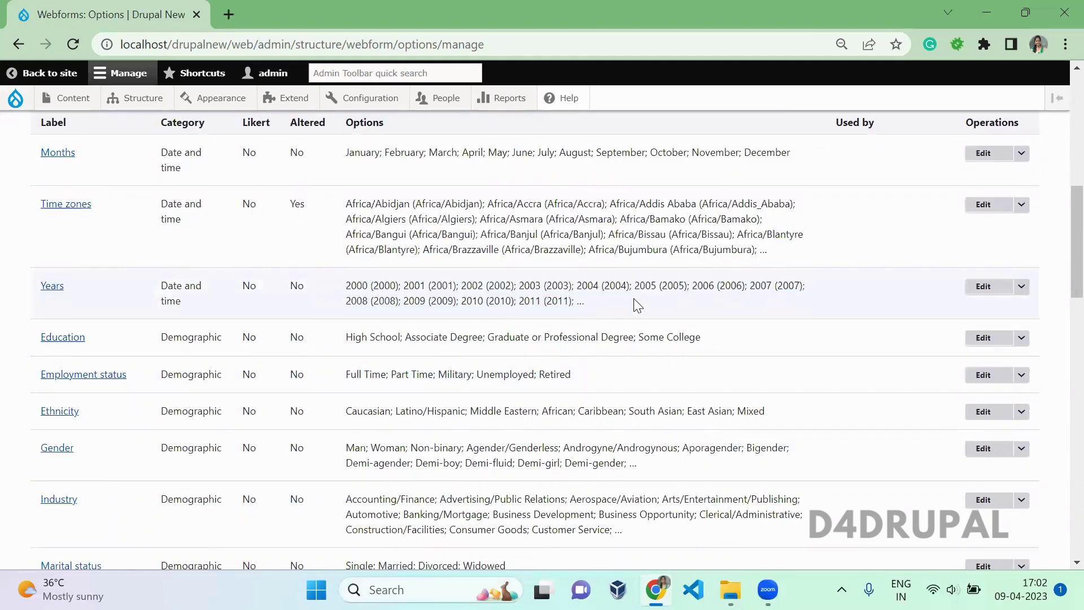
scroll(637, 304, "up", 10)
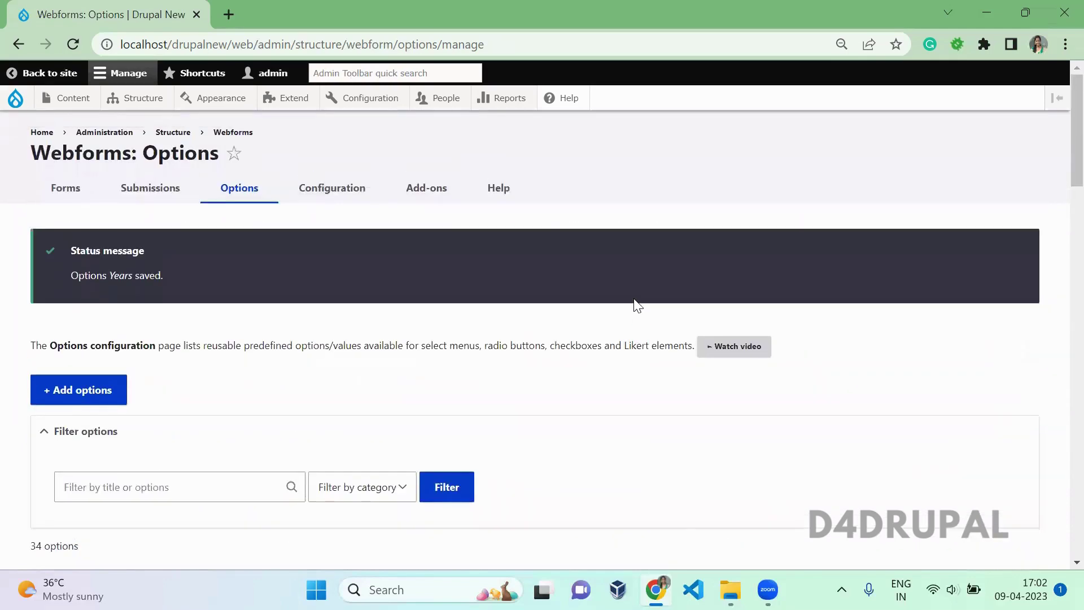
Open the Event Registration Form from the webforms list for building its elements
left_click(64, 190)
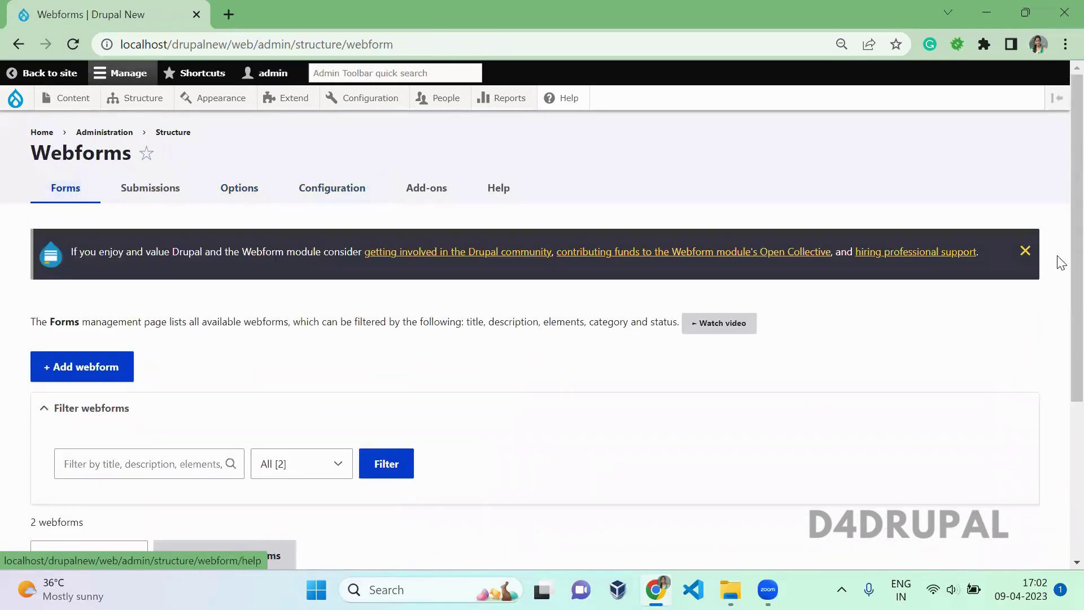
scroll(1057, 375, "down", 5)
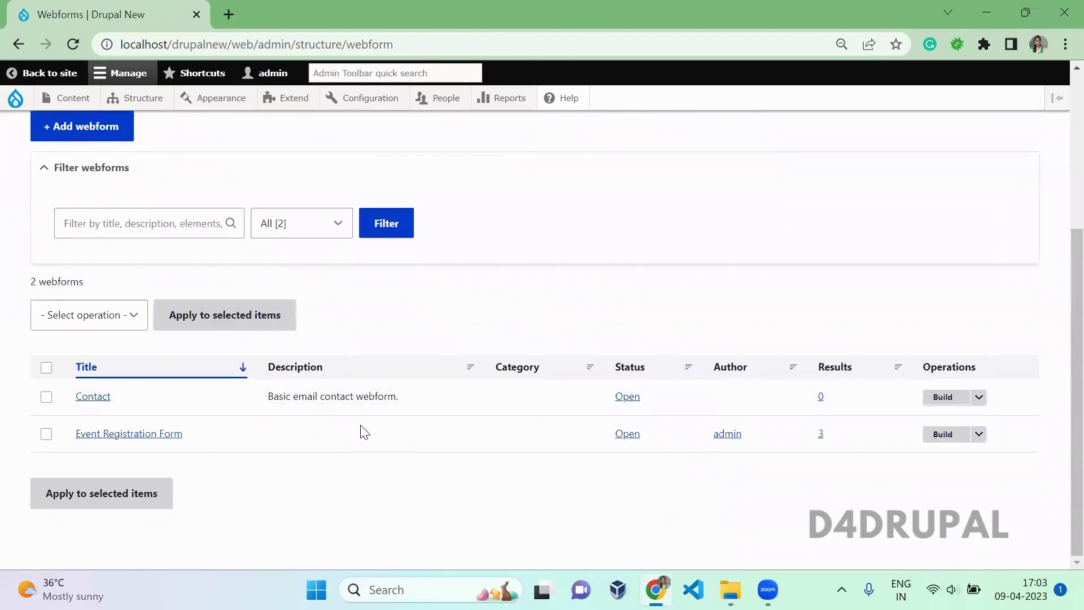
left_click(949, 438)
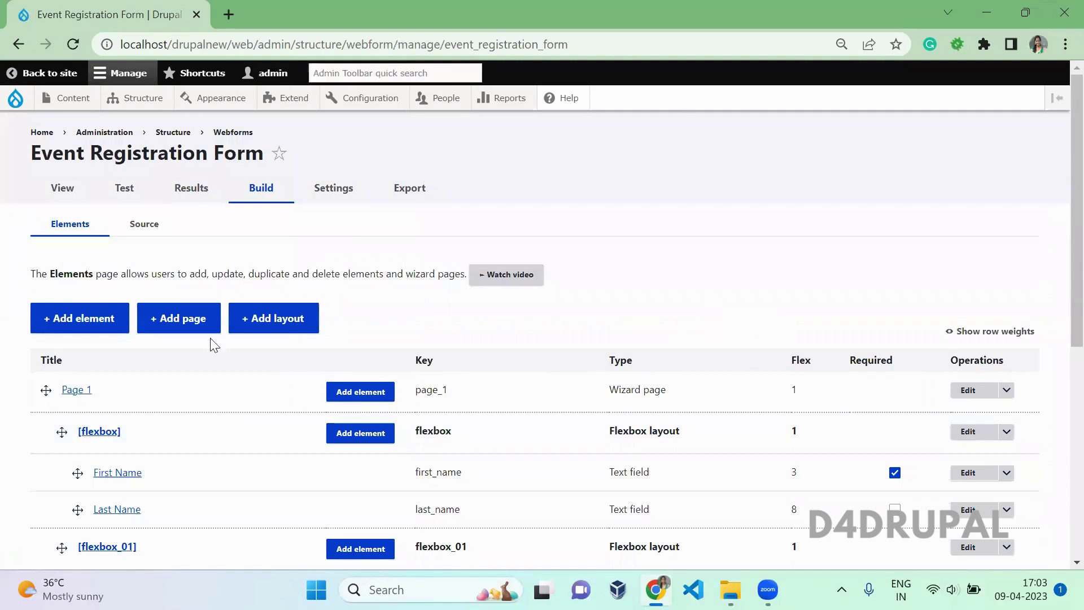
Find the Select element type, start adding it to the Event Registration Form, and title it Years
left_click(78, 326)
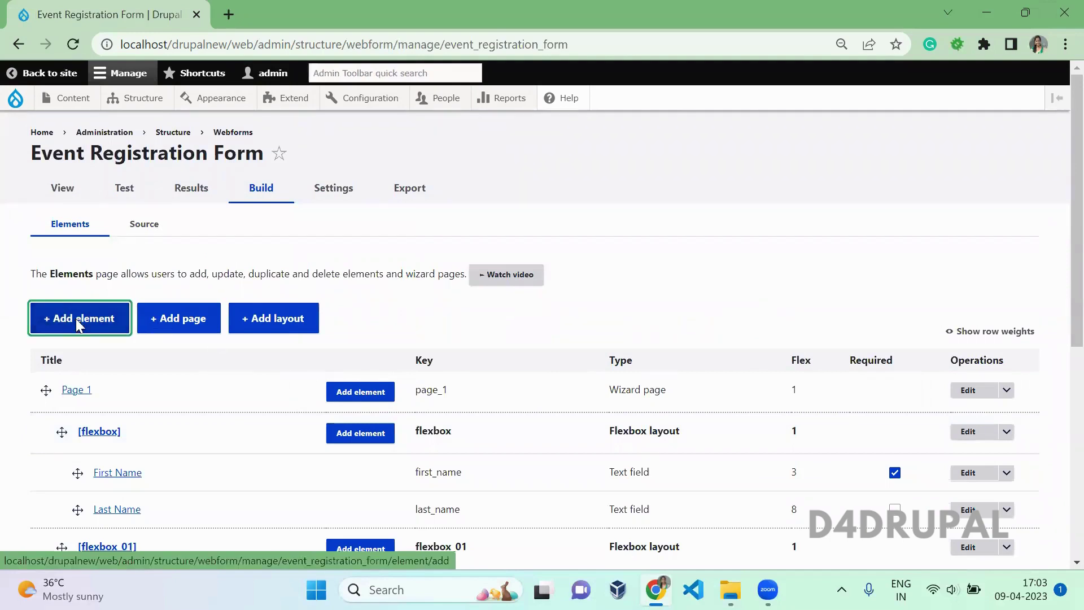
type("slec")
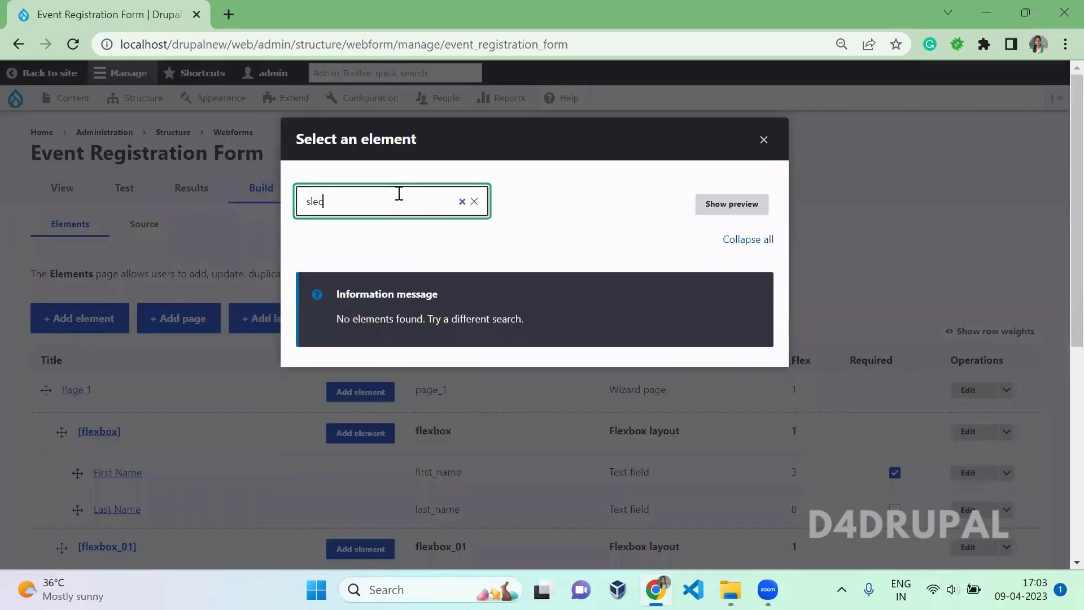
type("el")
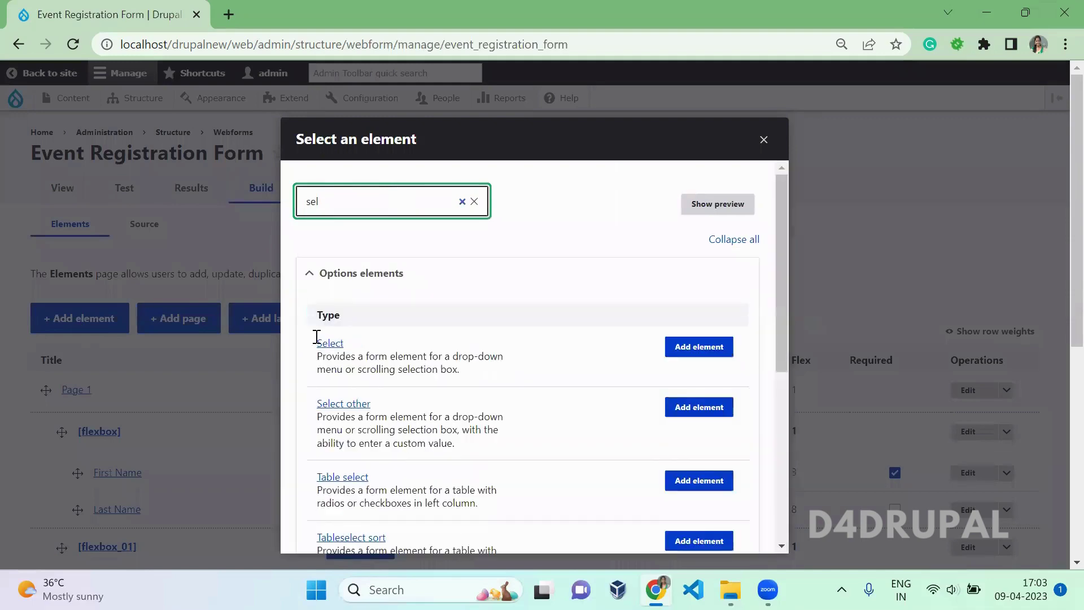
left_click(688, 352)
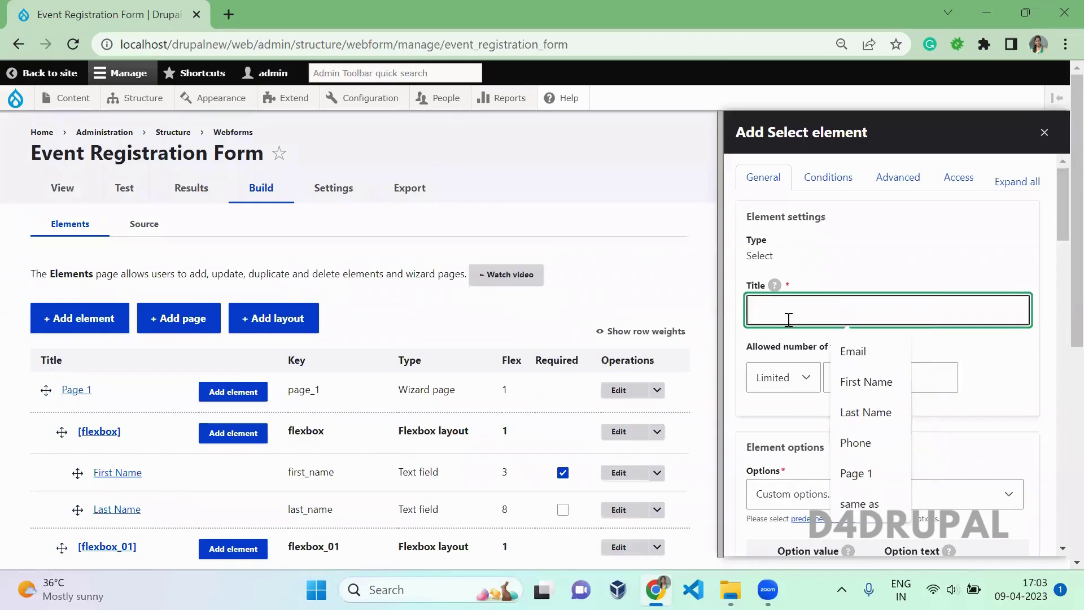
type("Yeards")
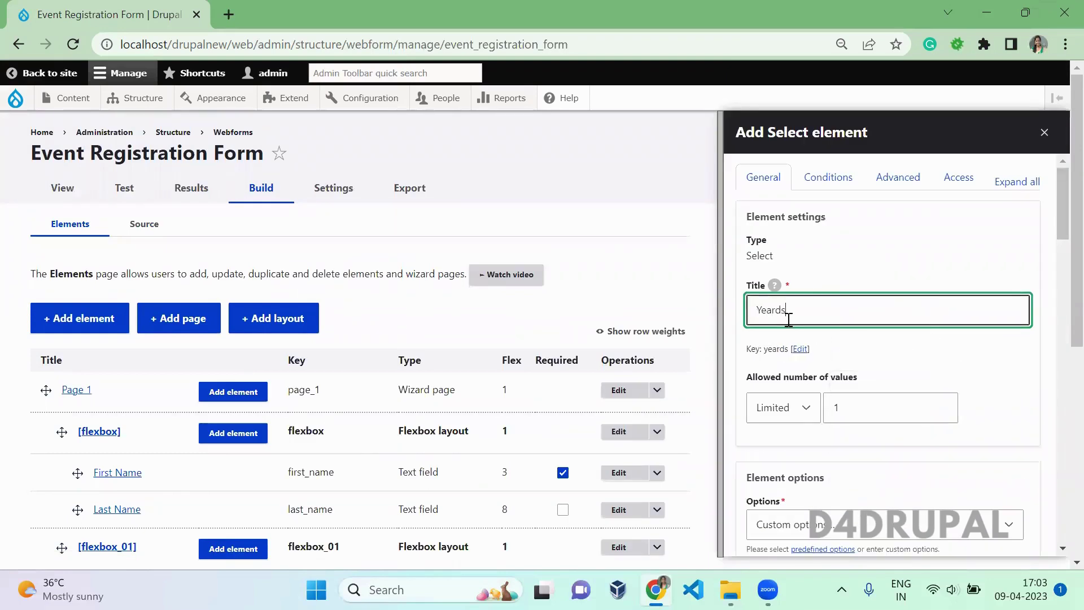
key("BackSpace")
key("BackSpace")
type("s")
left_click(927, 265)
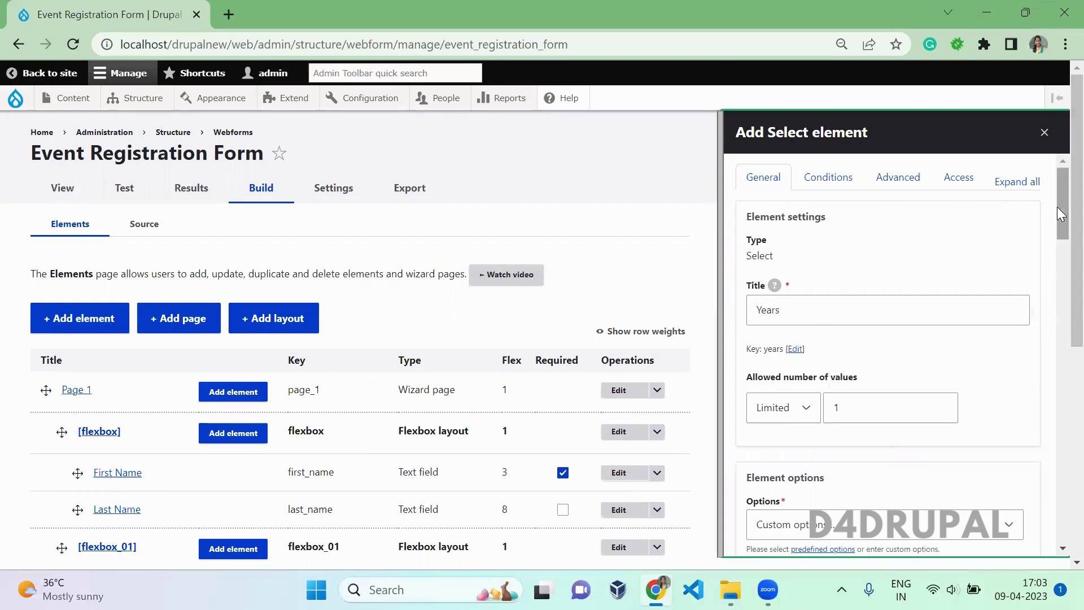
Set the new Select element's options to the predefined Years set
left_click_drag(1057, 207, 1057, 248)
left_click(852, 287)
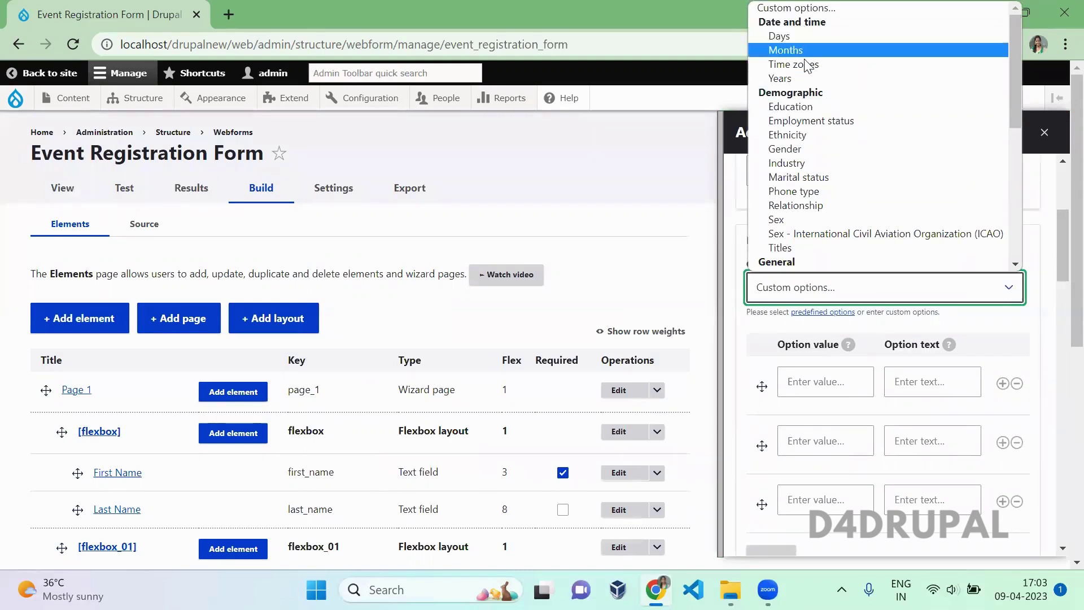
left_click(805, 78)
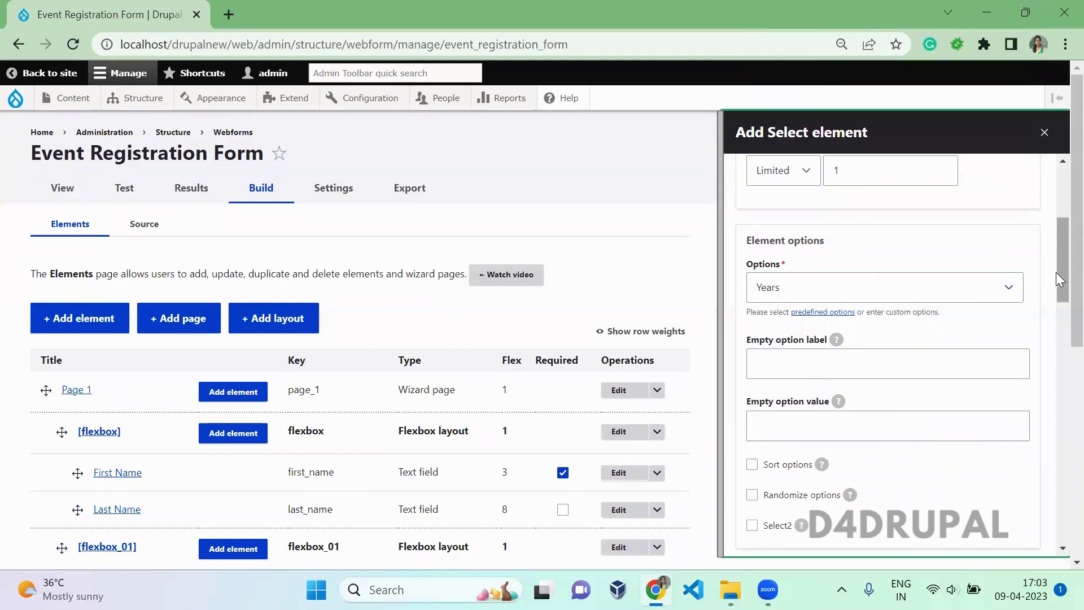
Try Custom options as the Select element's option source, and switch back to the predefined Years set
scroll(1056, 272, "down", 2)
left_click(822, 271)
left_click(769, 333)
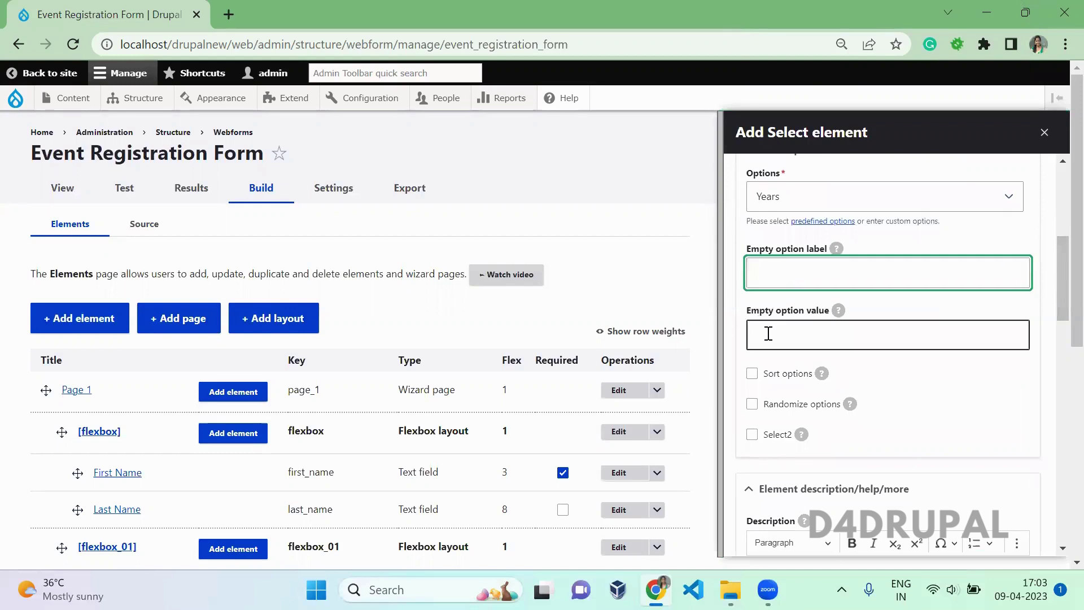
left_click(913, 432)
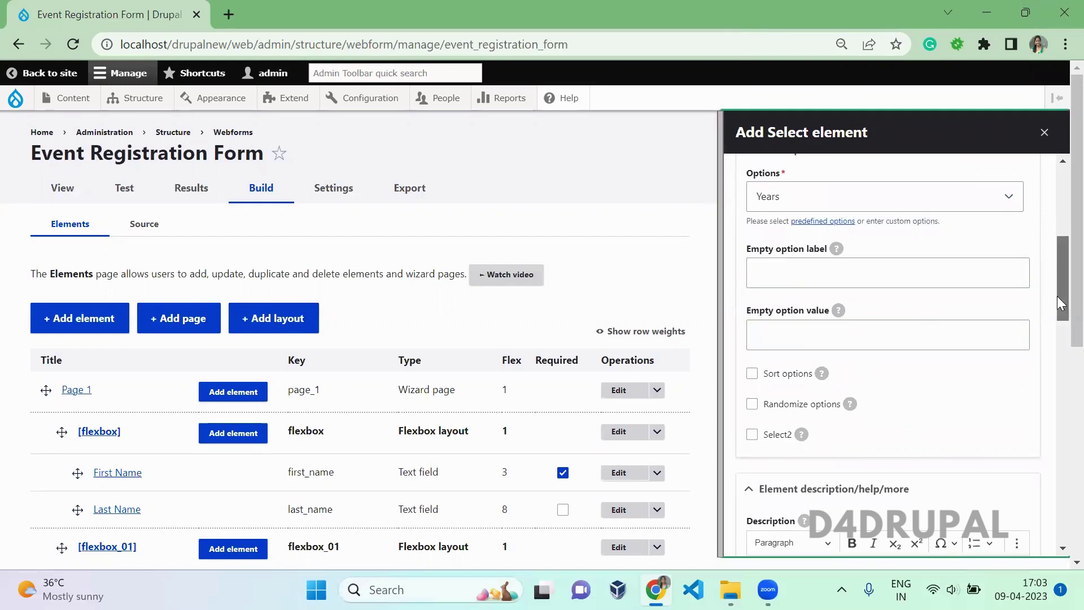
mouse_move(1056, 291)
left_mouse_down()
mouse_move(1057, 301)
mouse_move(1057, 280)
left_mouse_up()
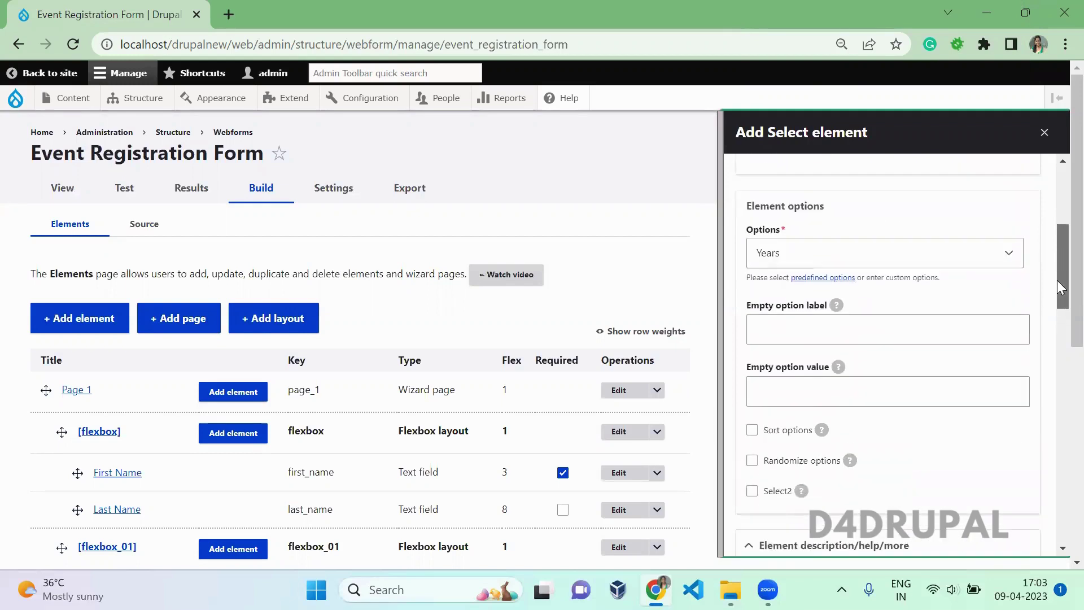
left_click(892, 264)
left_click(862, 277)
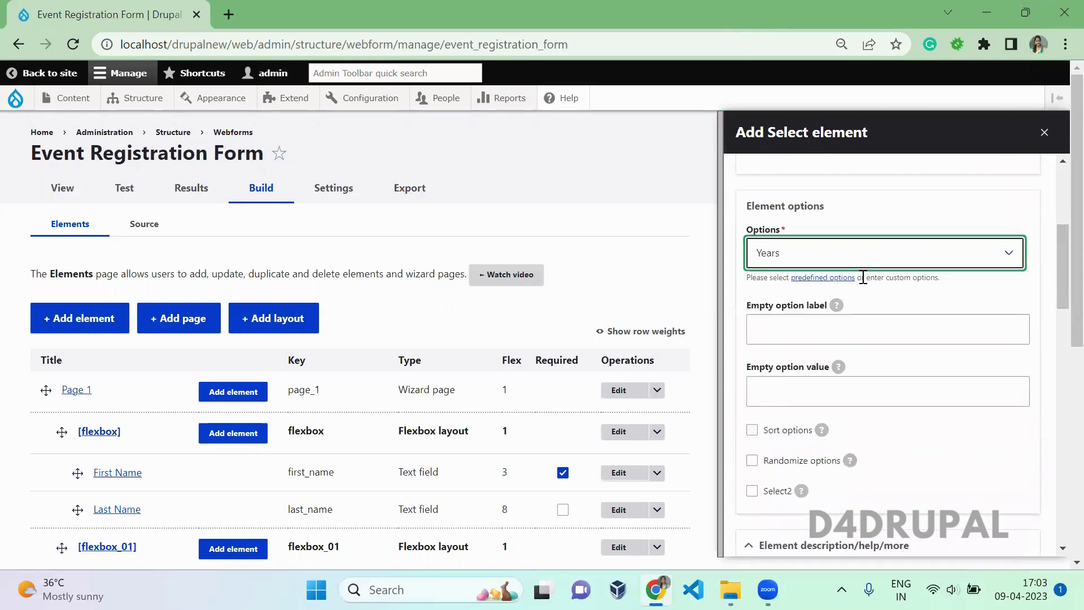
left_click(793, 343)
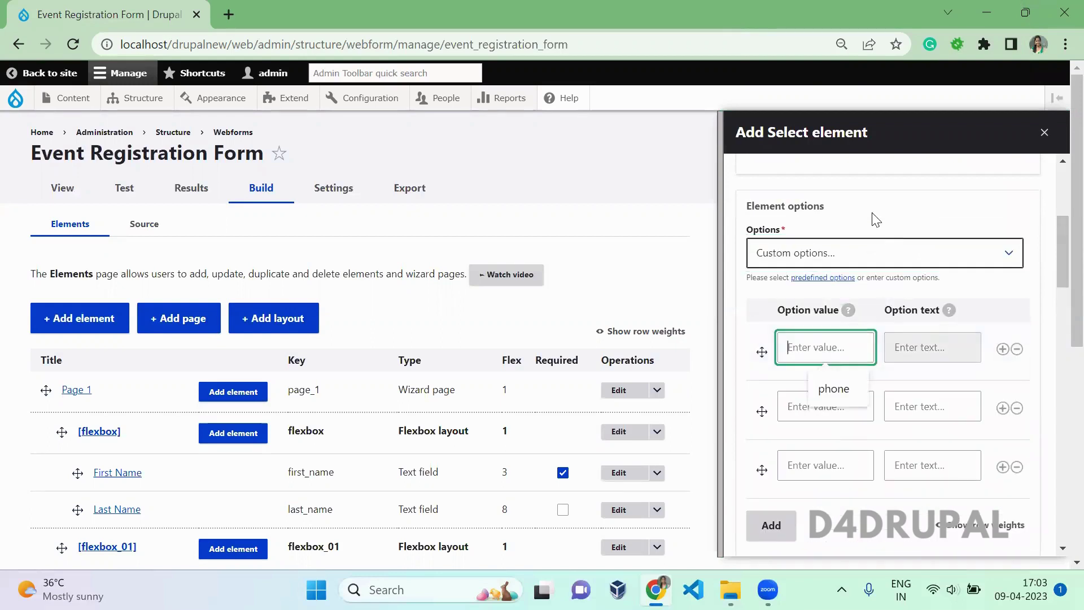
left_click(861, 250)
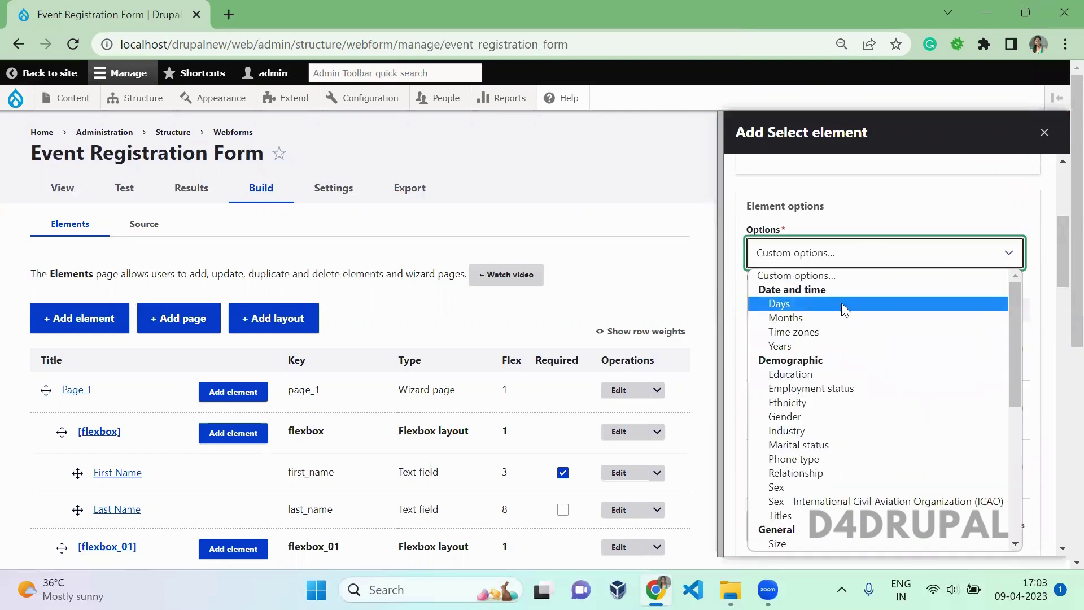
left_click(831, 346)
Save the Years select element and check its row in the form's element list
left_click_drag(1059, 248, 1056, 473)
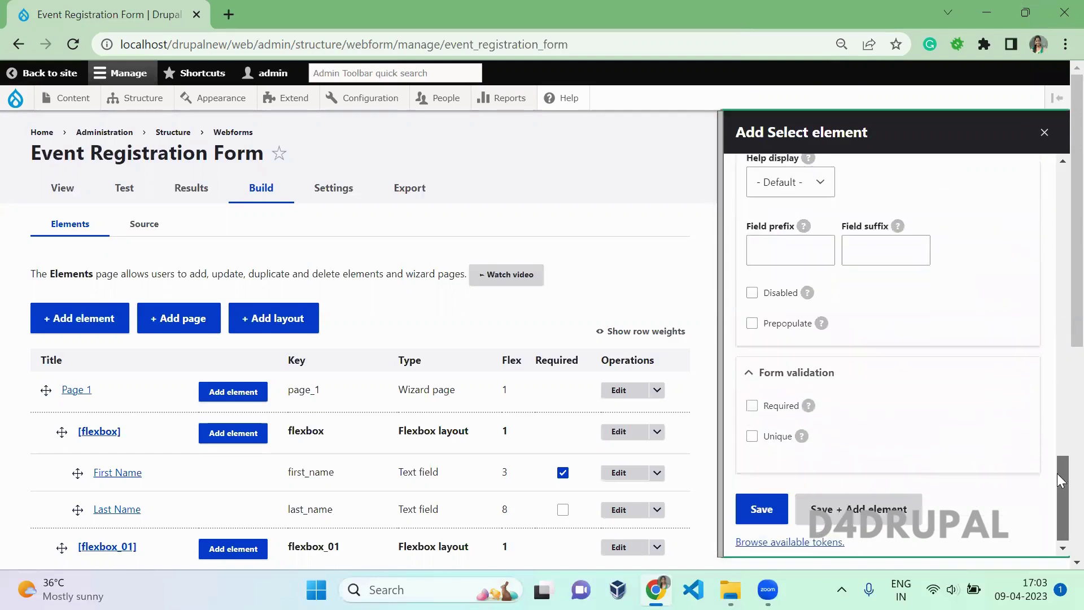
left_click(762, 507)
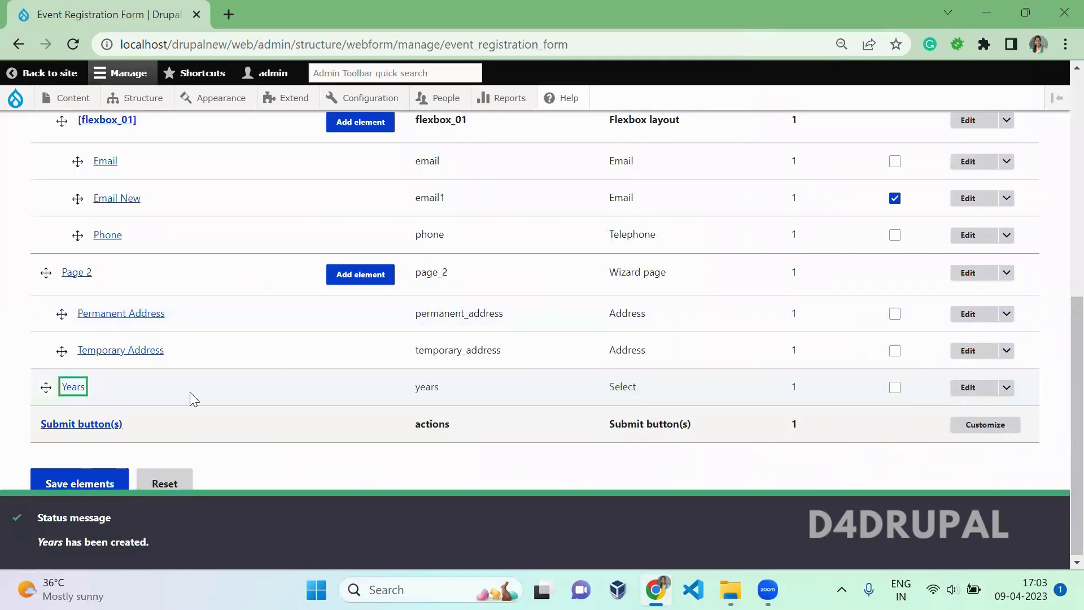
left_click_drag(200, 396, 31, 382)
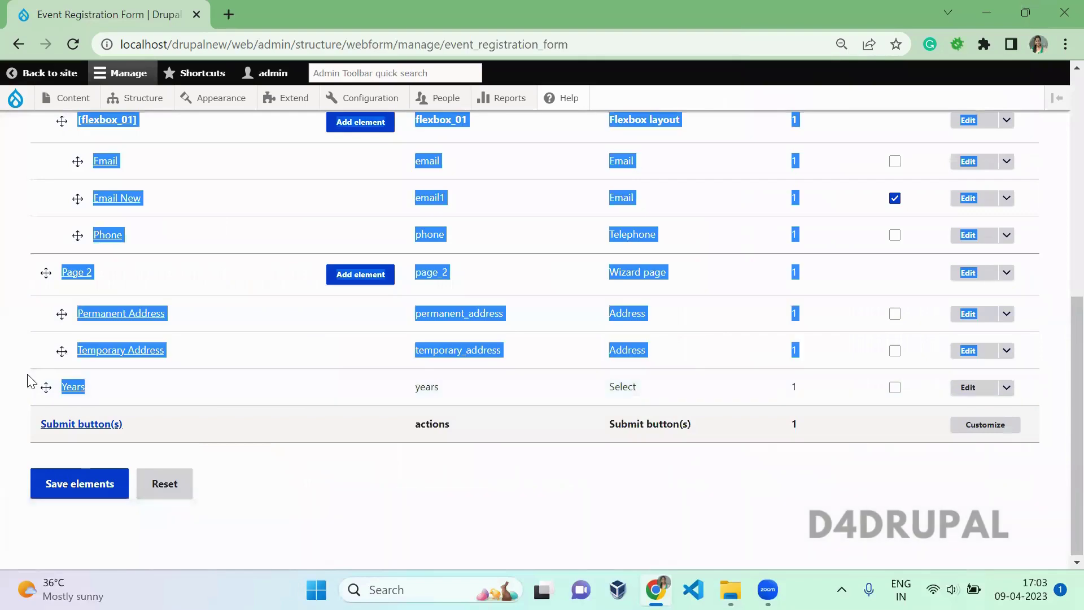
Filter the element types by "sel" and start adding another Select element to the Event Registration Form
scroll(1060, 240, "up", 8)
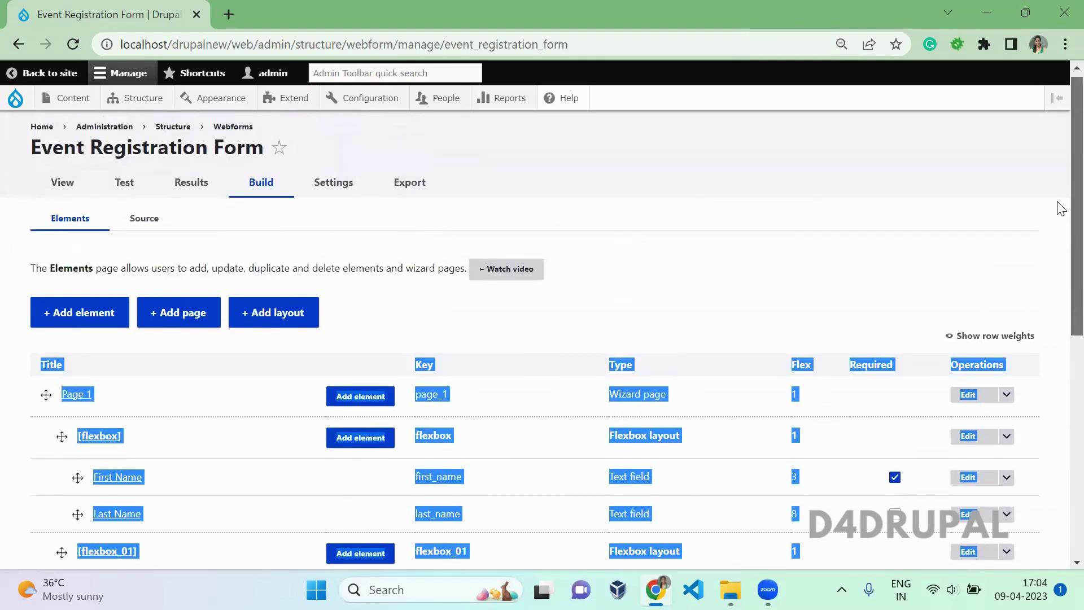
left_click(84, 312)
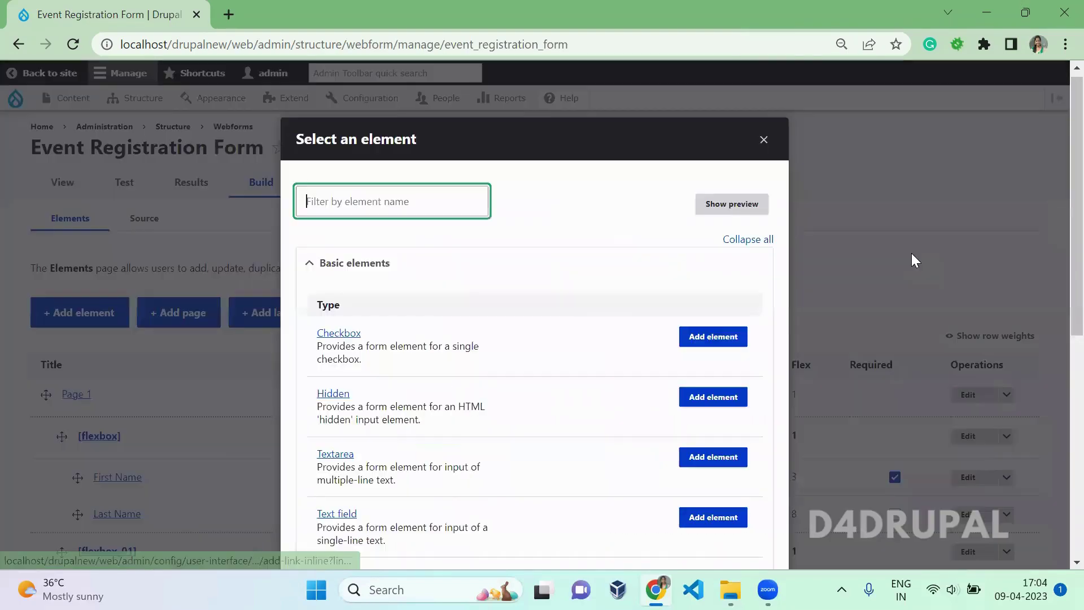
type("se")
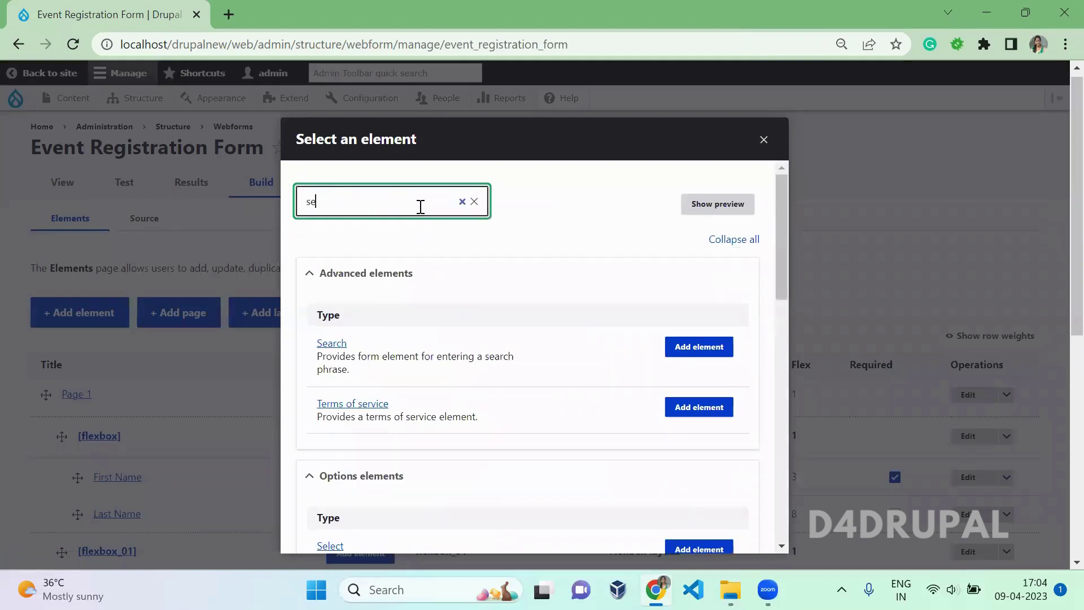
type("l")
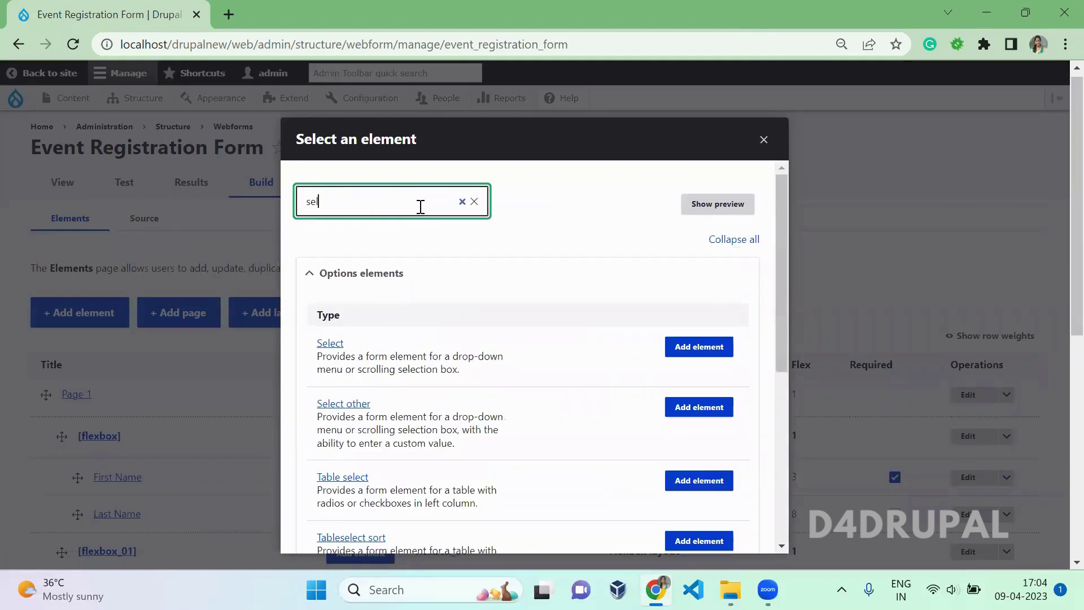
left_click(700, 347)
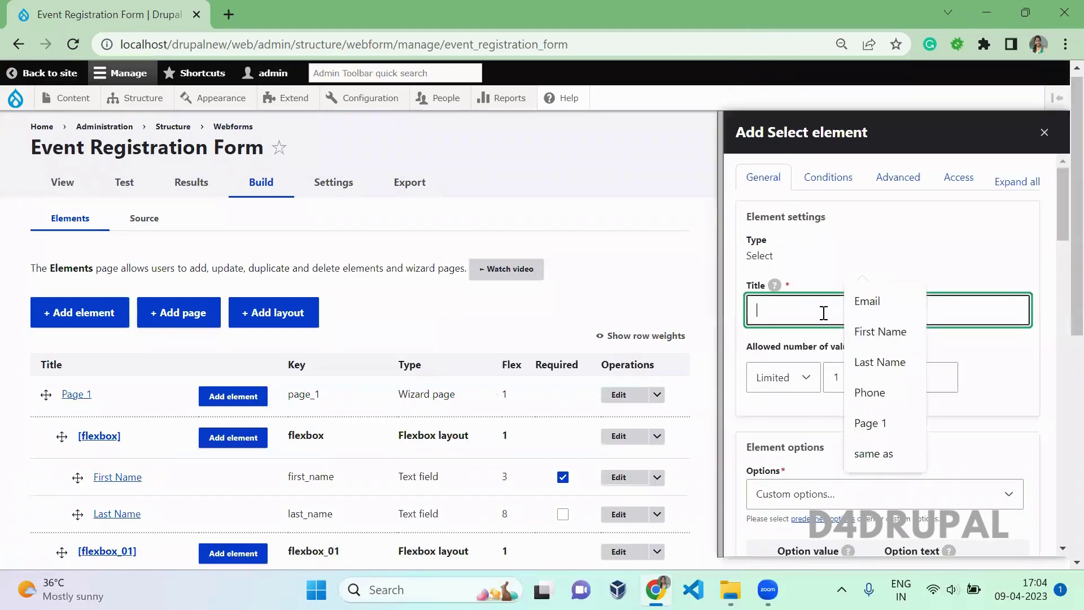
Title the new Select element Months
type("Days")
key("ctrl+a")
type("m")
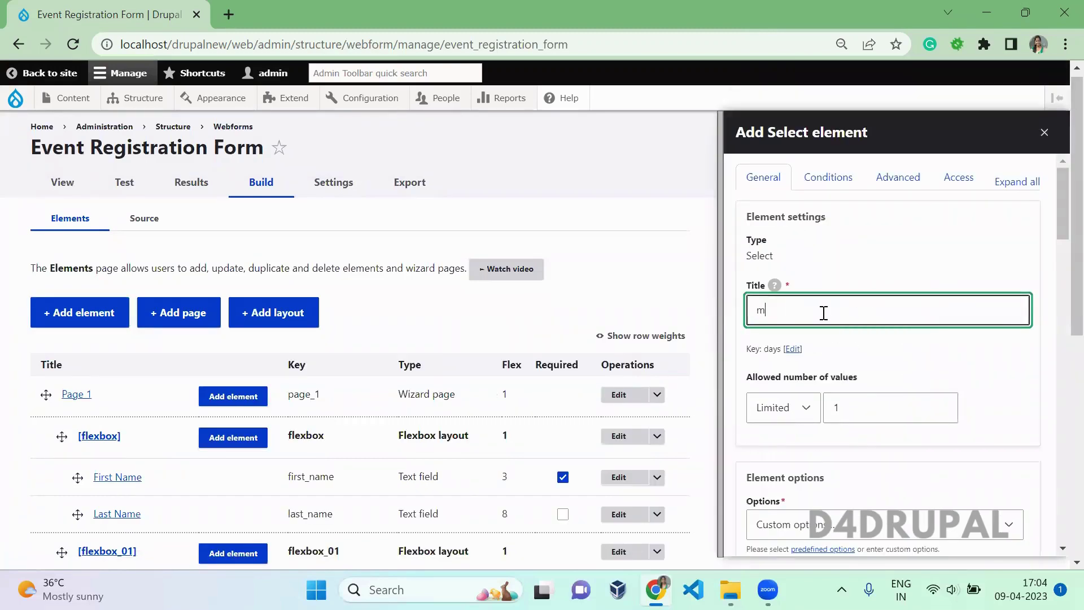
key("BackSpace")
type("Mont")
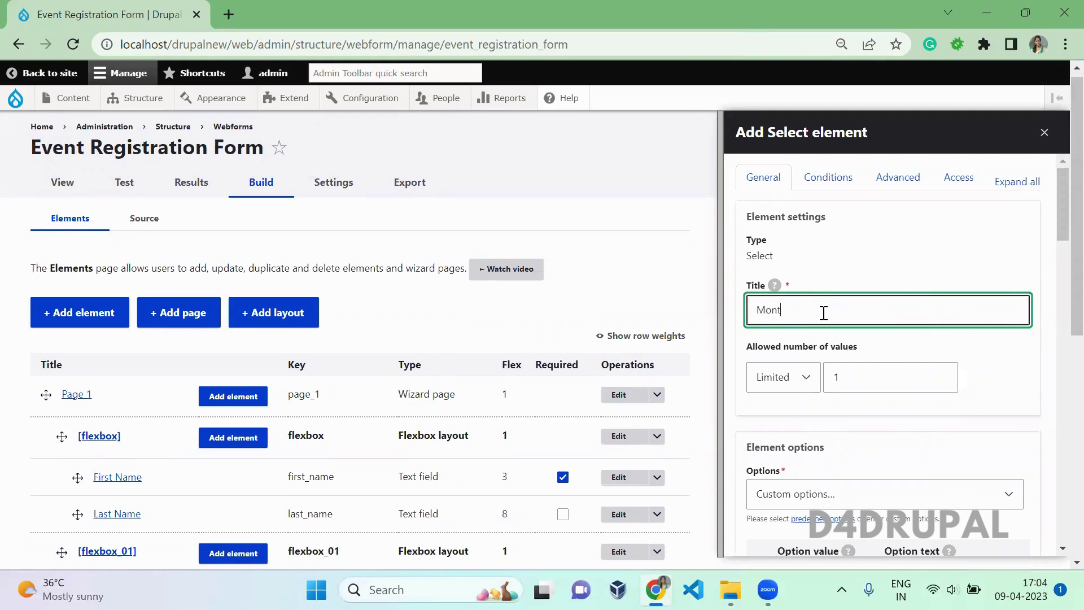
type("hs")
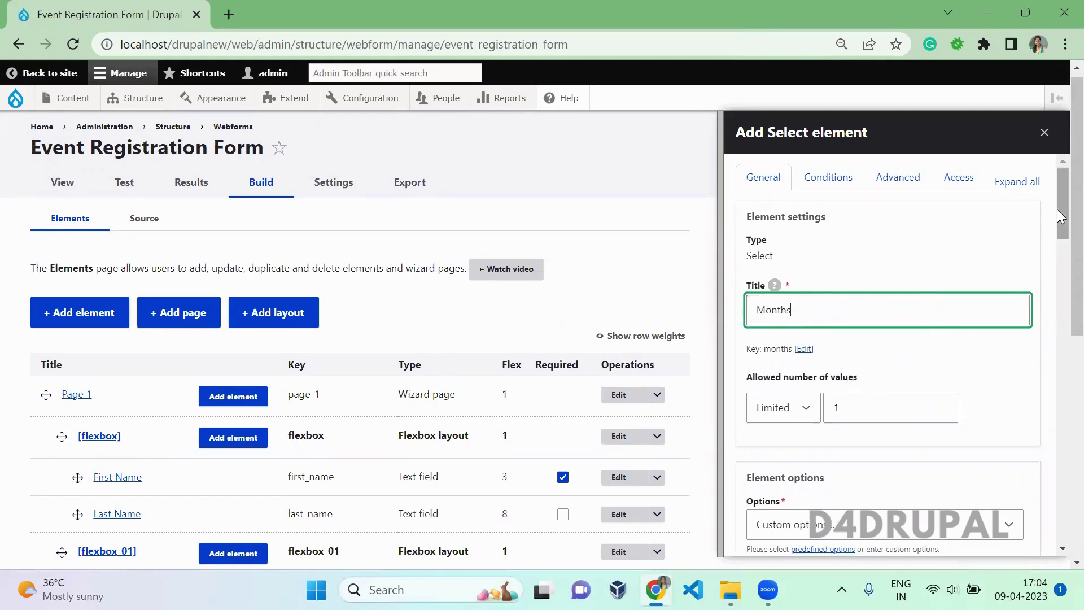
Set the Months element's options to the predefined Months set and save the element
left_click_drag(1059, 215, 1059, 244)
left_click(835, 358)
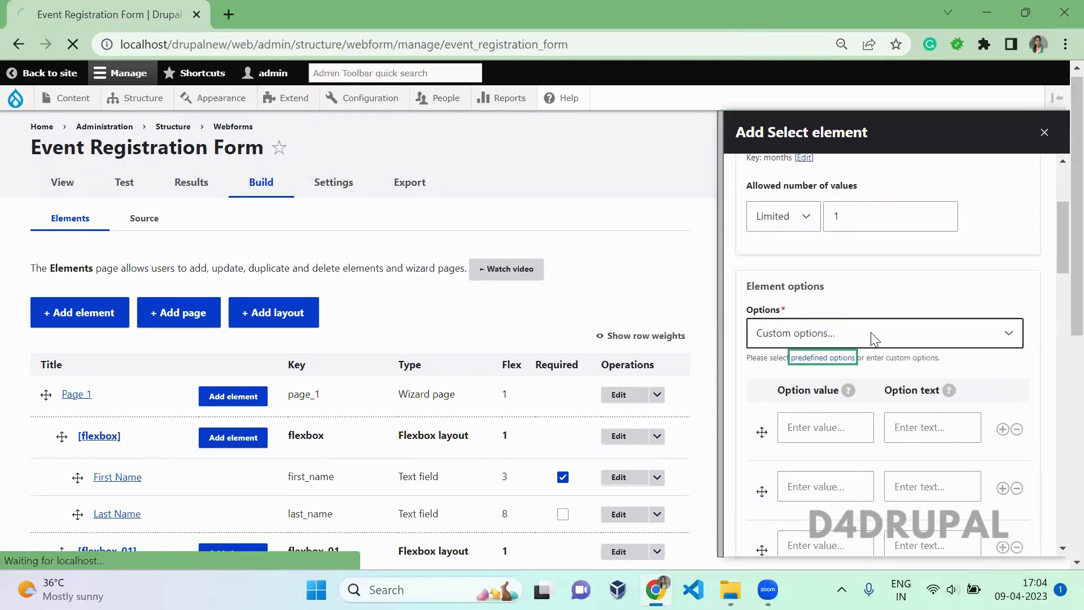
left_click(871, 333)
left_click(797, 81)
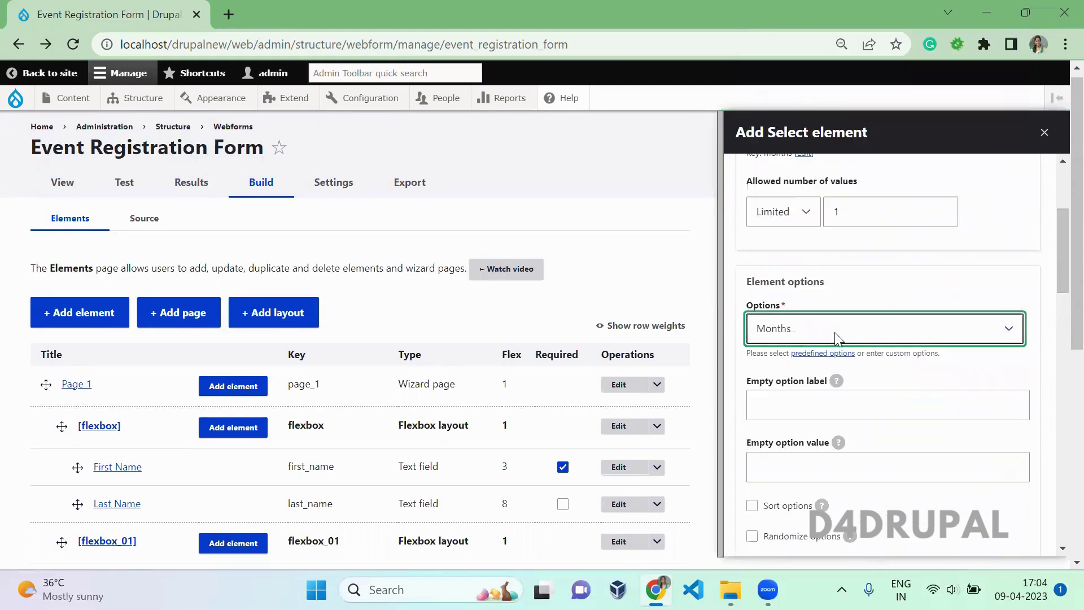
left_click_drag(1057, 255, 1060, 563)
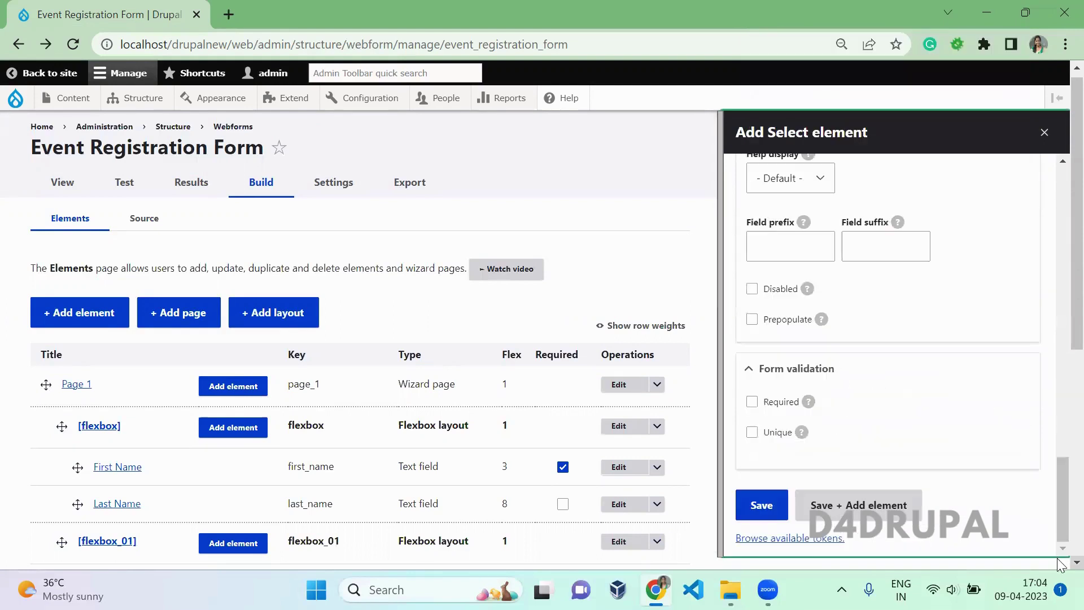
left_click(757, 508)
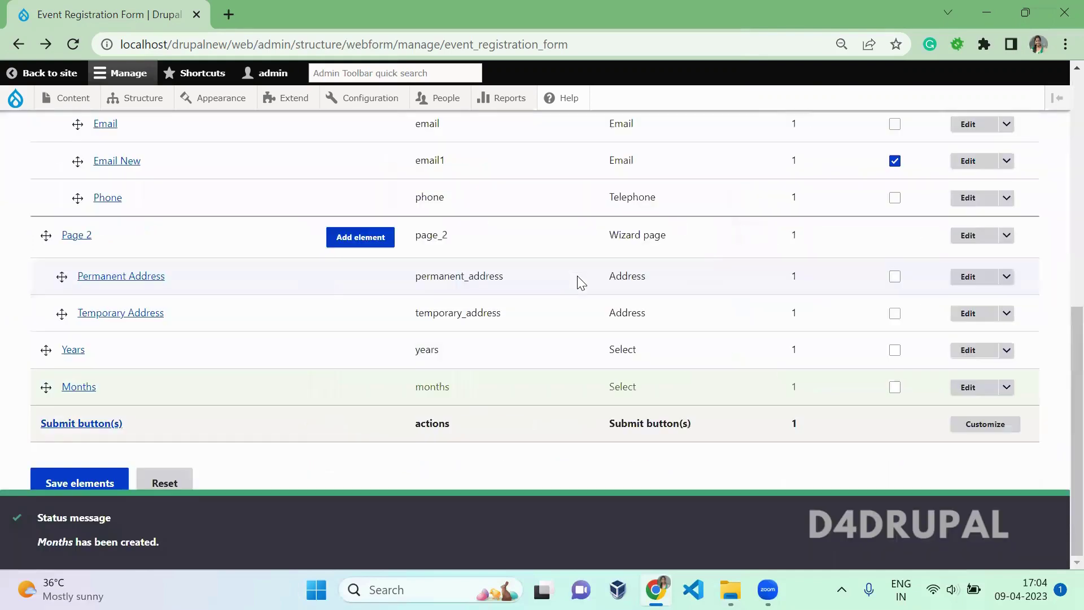
Move the Years and Months elements into Page 2 above Permanent Address, with Months first, and save the element order
scroll(580, 282, "up", 3)
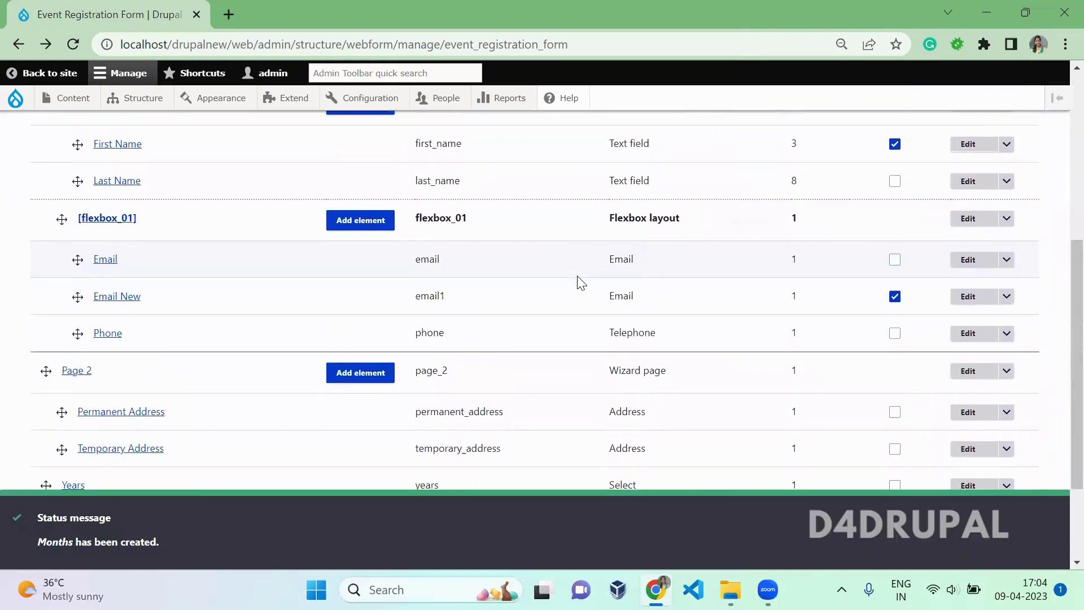
scroll(580, 282, "down", 3)
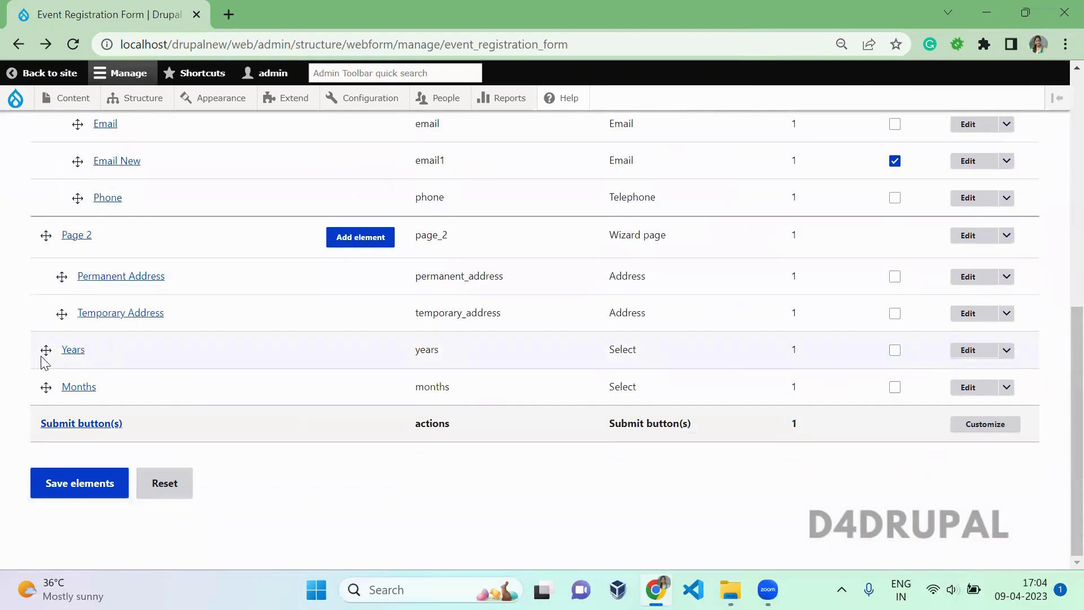
left_click_drag(45, 350, 63, 281)
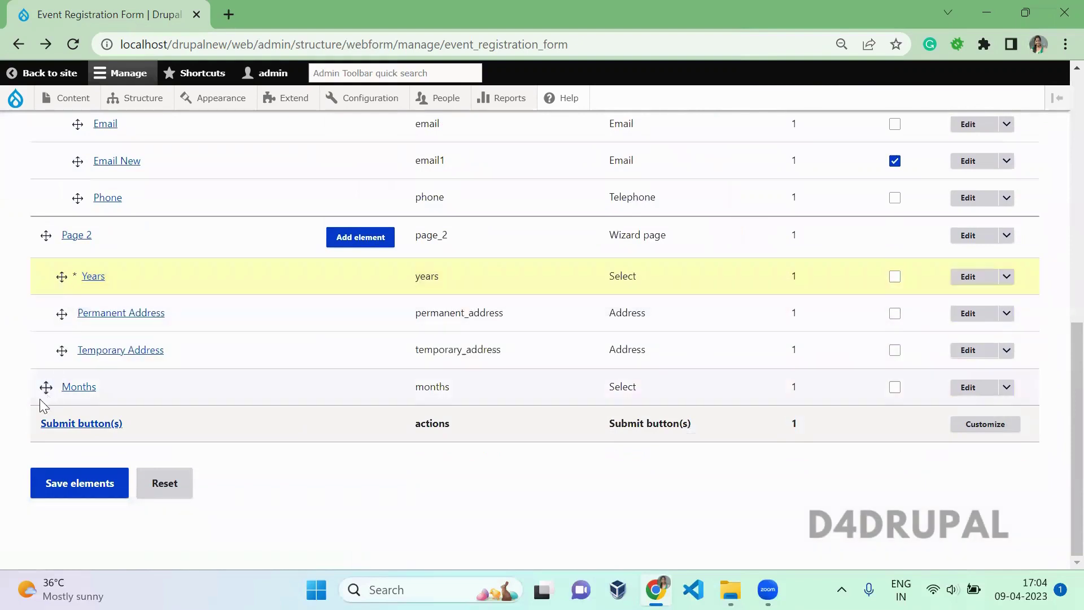
left_click_drag(46, 387, 67, 276)
left_click(70, 501)
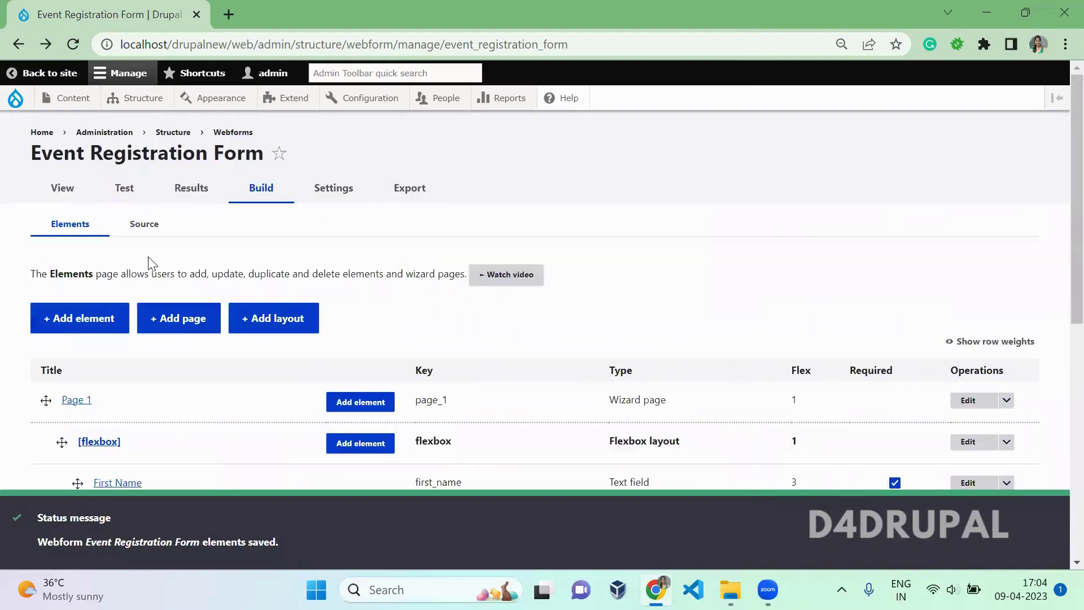
Open the form in test mode, advance to Page 2, and check the Months and Years select fields
left_click(118, 192)
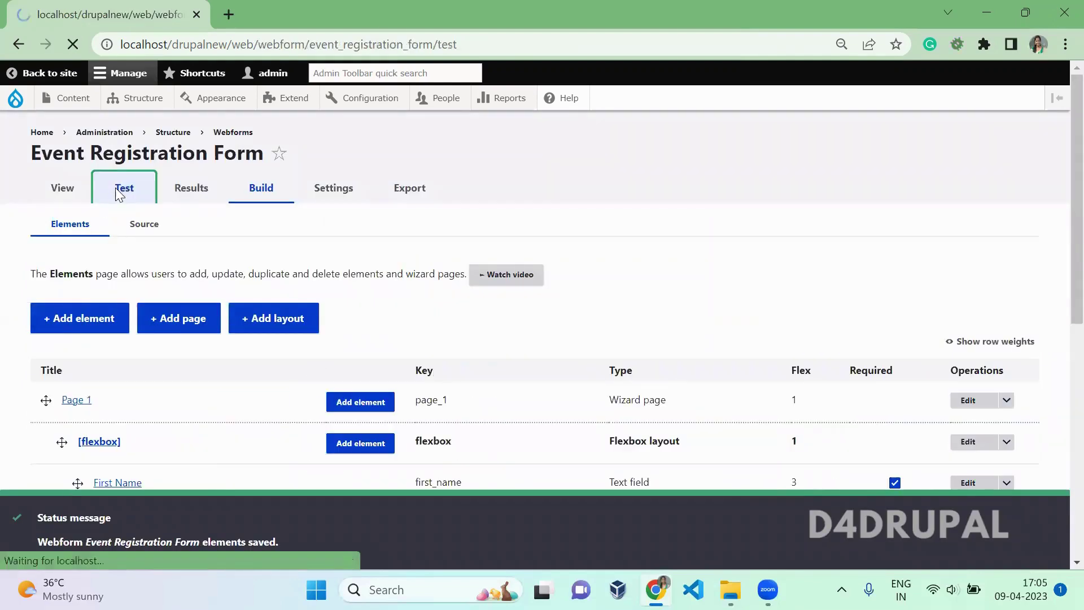
scroll(1060, 452, "down", 8)
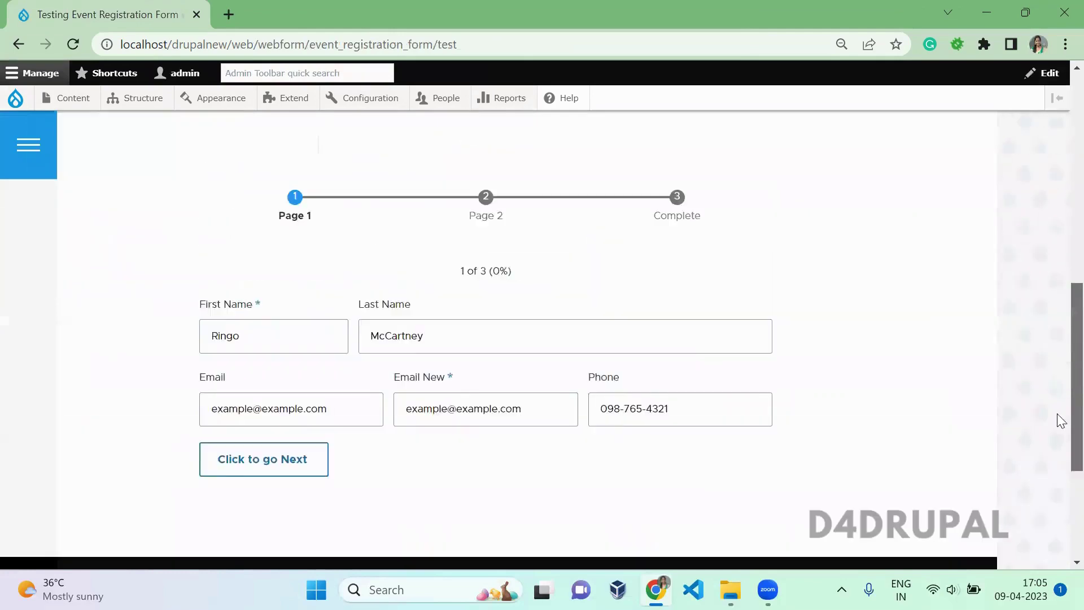
scroll(1059, 418, "up", 1)
left_click(263, 535)
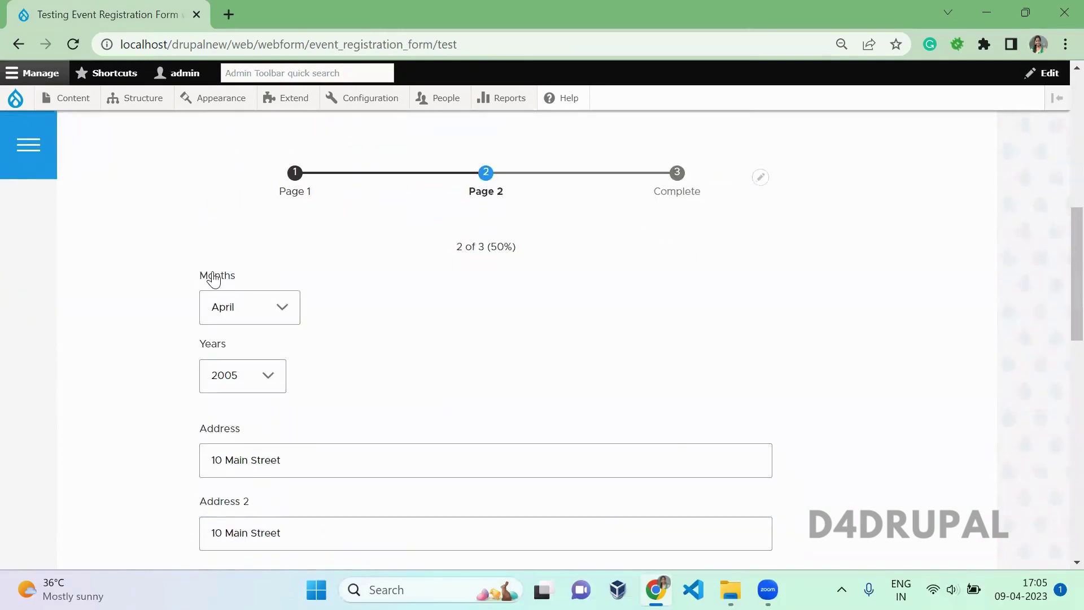
left_click(213, 278)
left_click_drag(235, 352, 176, 350)
left_click(531, 368)
scroll(530, 368, "down", 1)
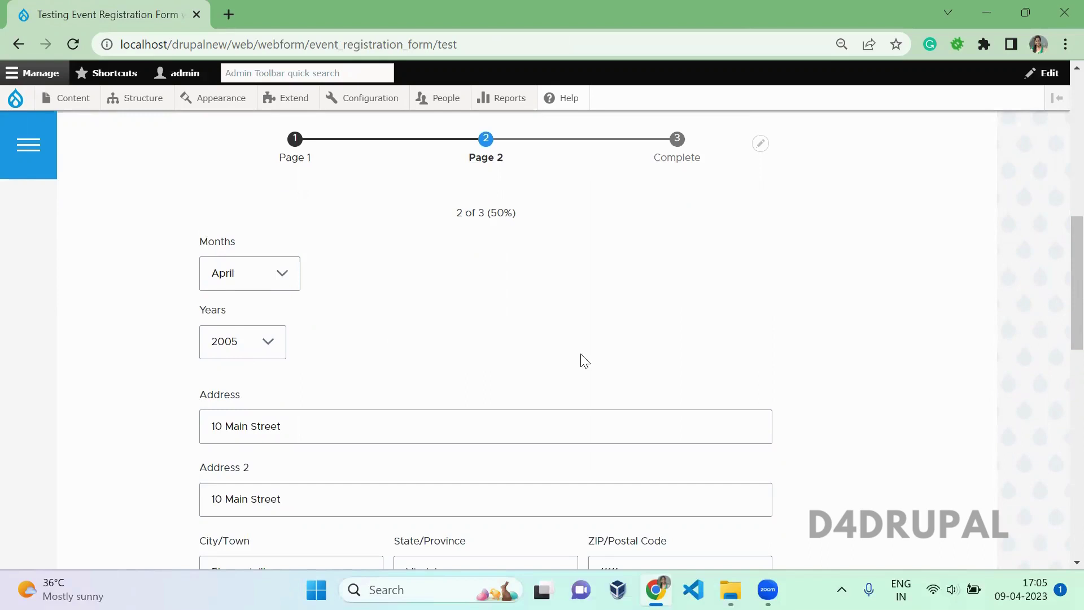
Submit the test form from Page 2 with its prefilled values and review the confirmation page
scroll(581, 355, "down", 8)
scroll(582, 354, "down", 1)
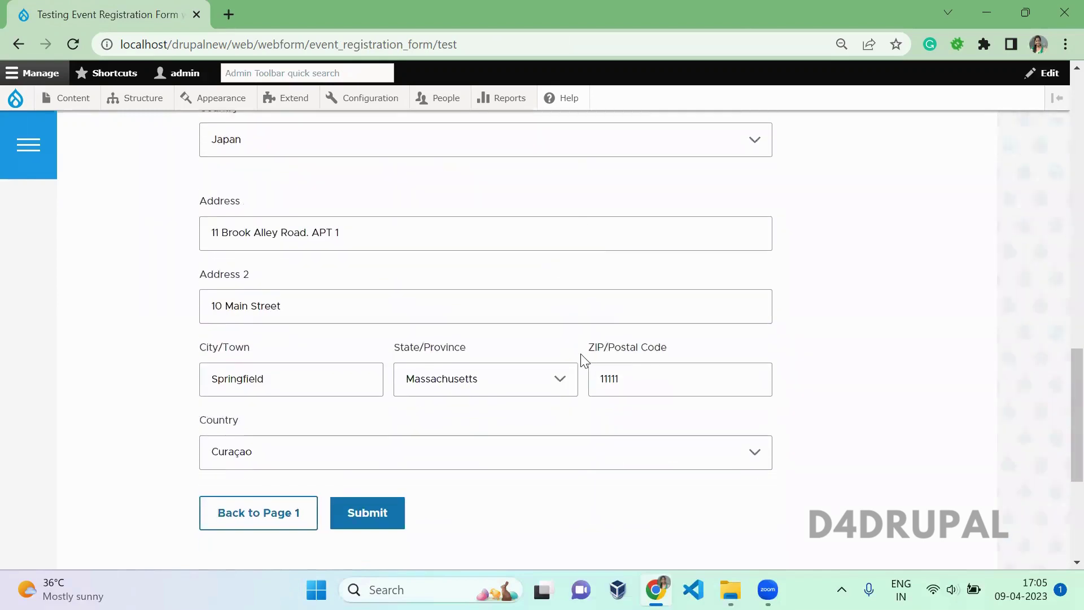
left_click(389, 510)
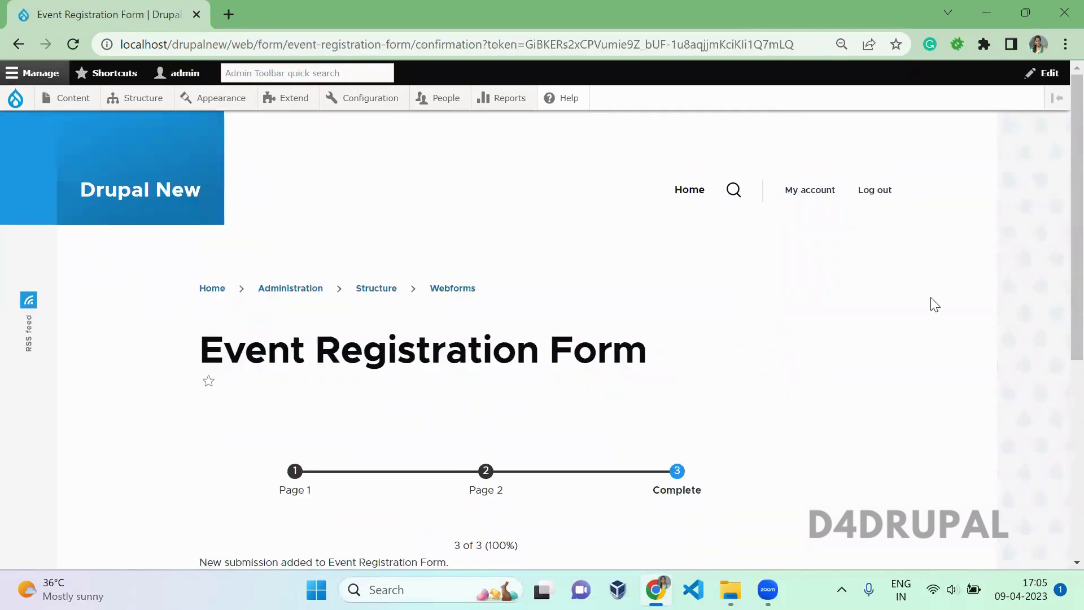
scroll(1057, 305, "down", 5)
scroll(1057, 196, "up", 3)
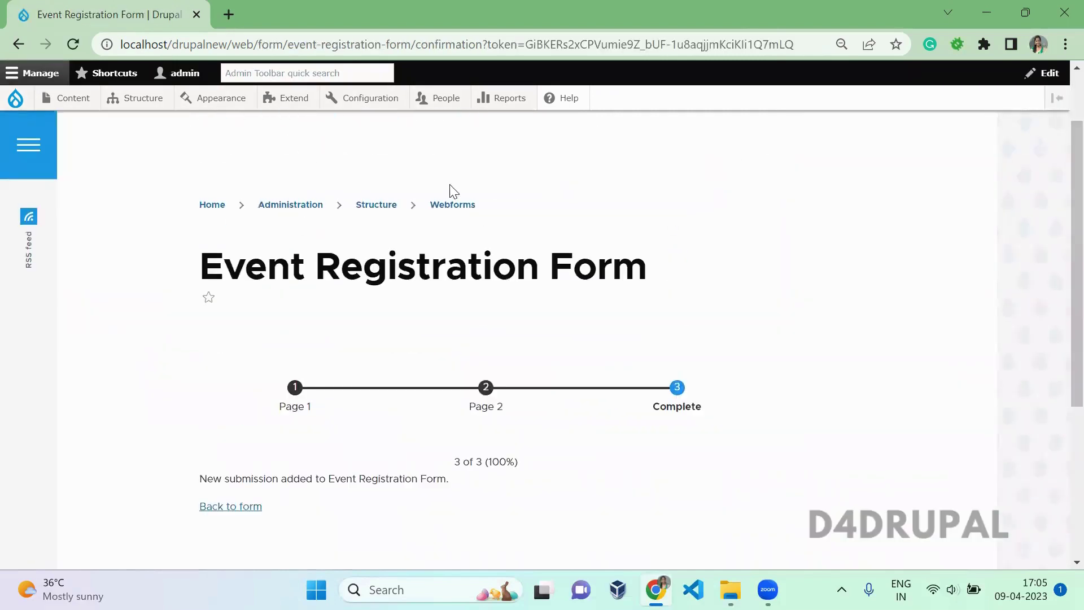